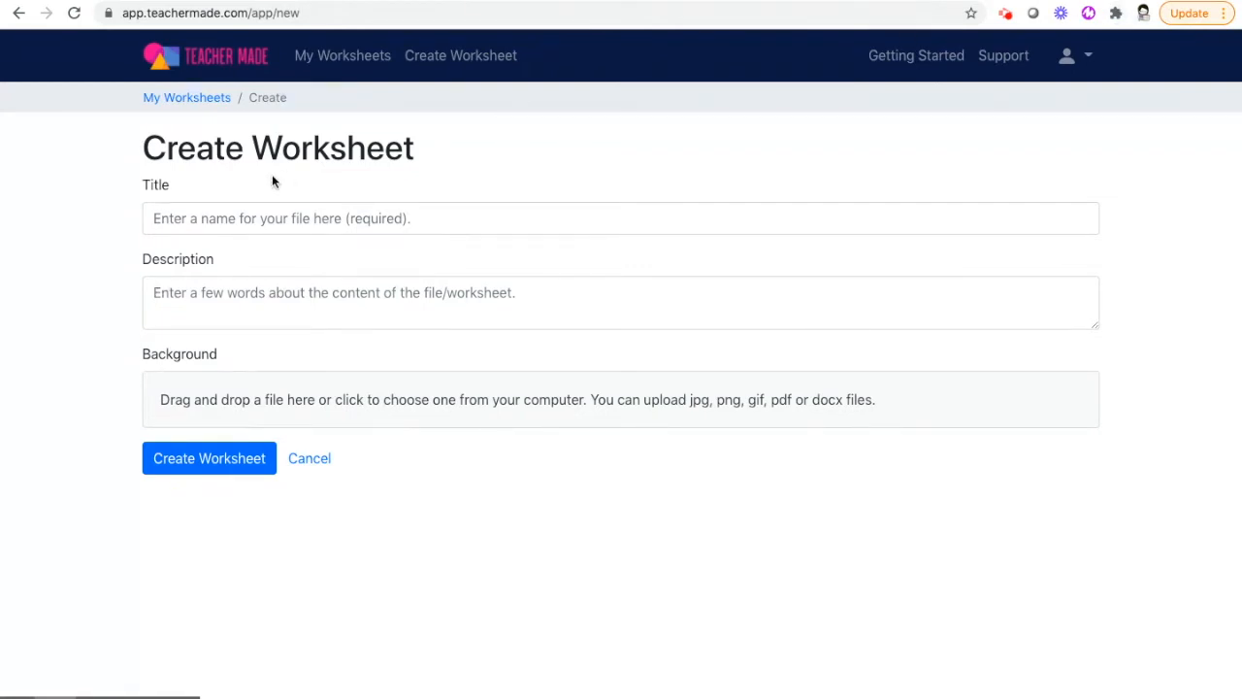
# - Title the new worksheet "Angles 5" and upload the two-page angles document as its background
pyautogui.click(199, 216)
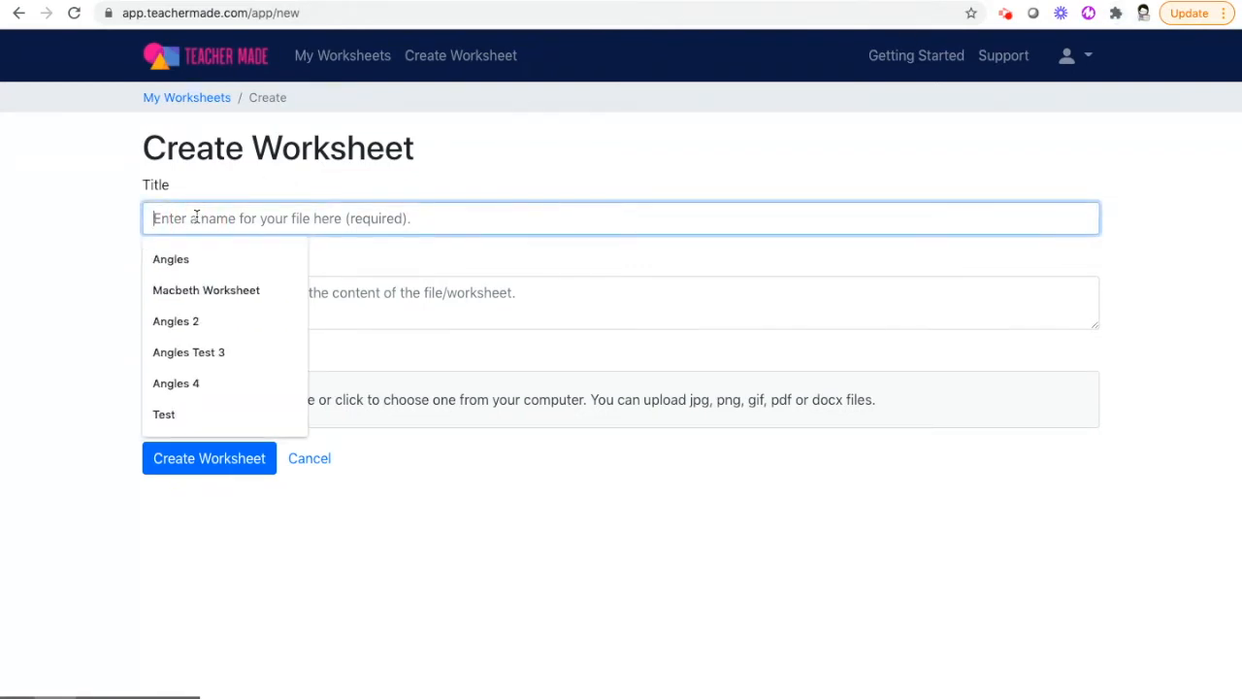
pyautogui.write('Ang')
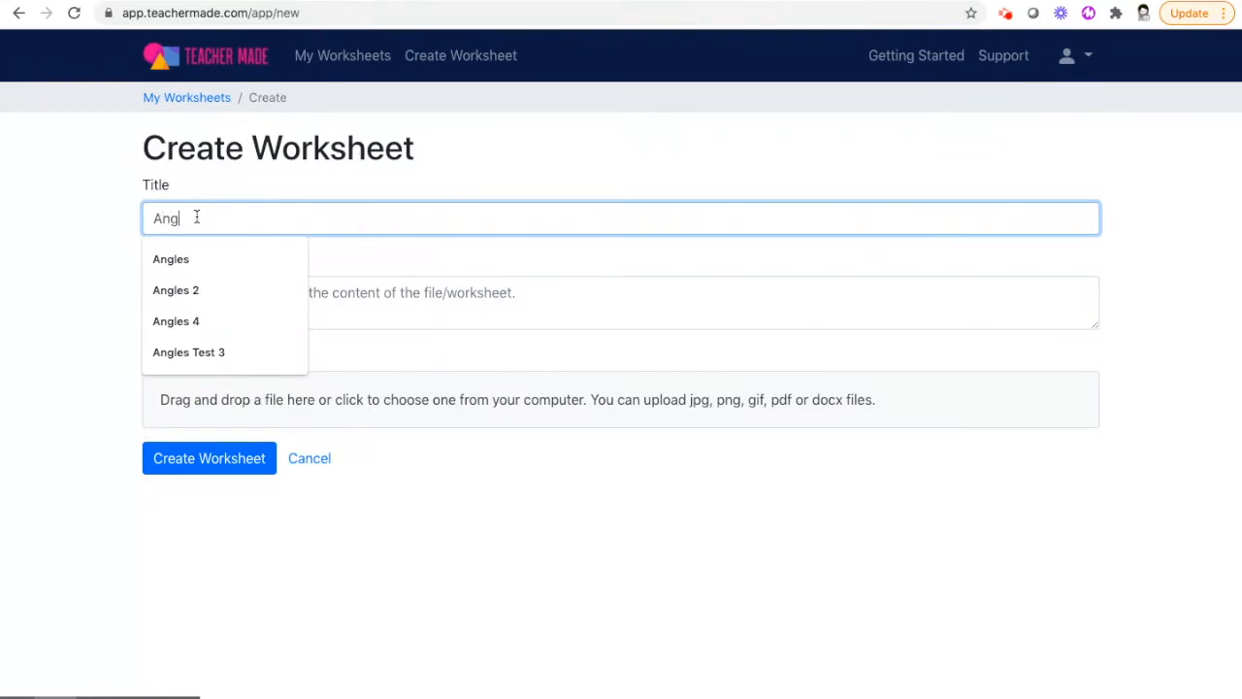
pyautogui.write('les 5')
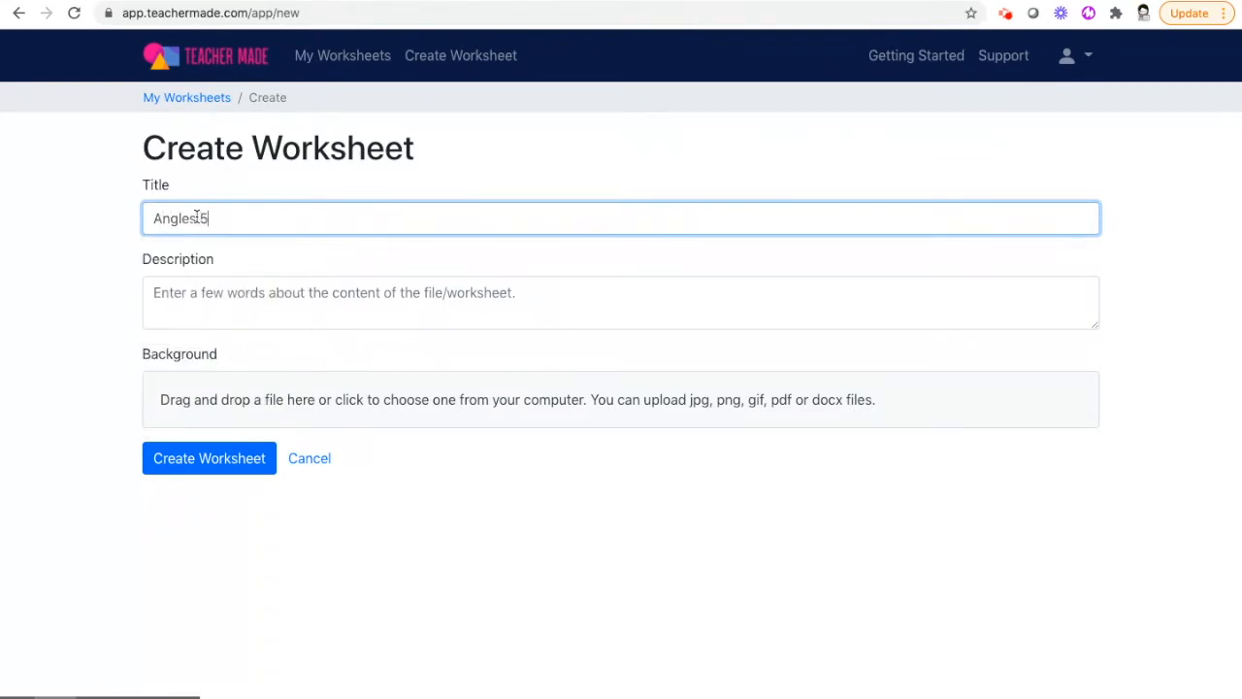
pyautogui.click(223, 294)
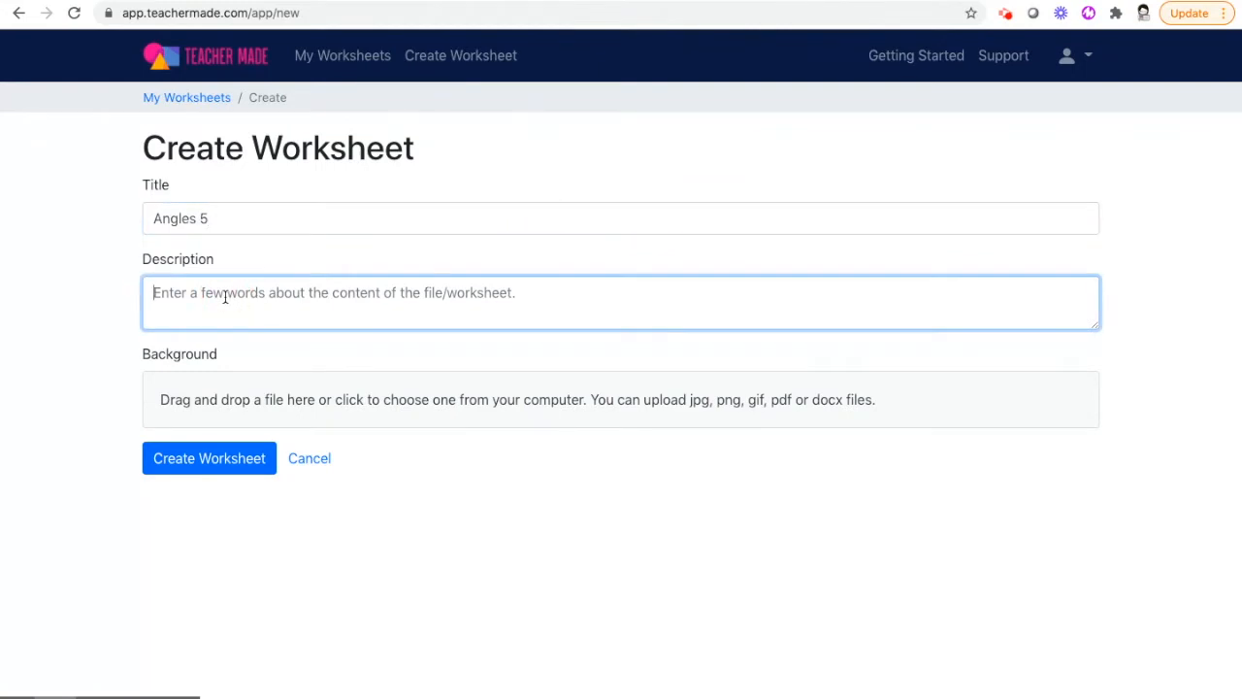
pyautogui.click(212, 393)
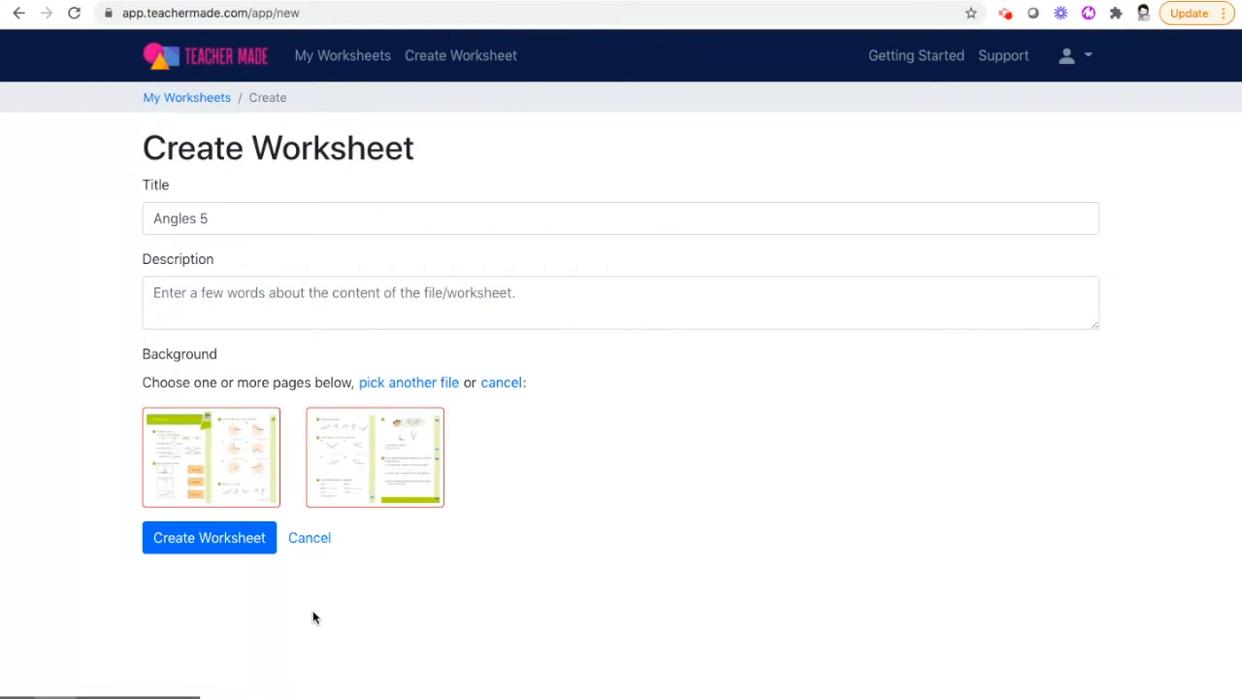
# - Exclude the second page so only the first page is the background, and create the worksheet
pyautogui.click(380, 461)
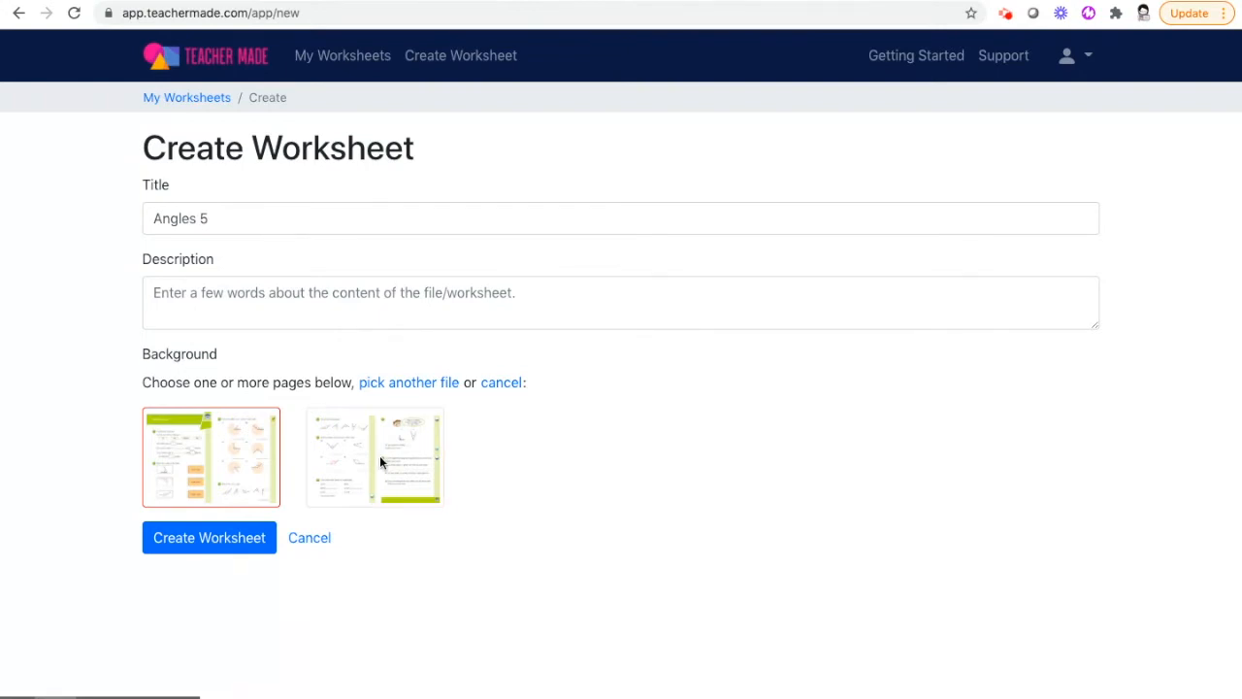
pyautogui.click(375, 453)
pyautogui.click(376, 456)
pyautogui.click(208, 541)
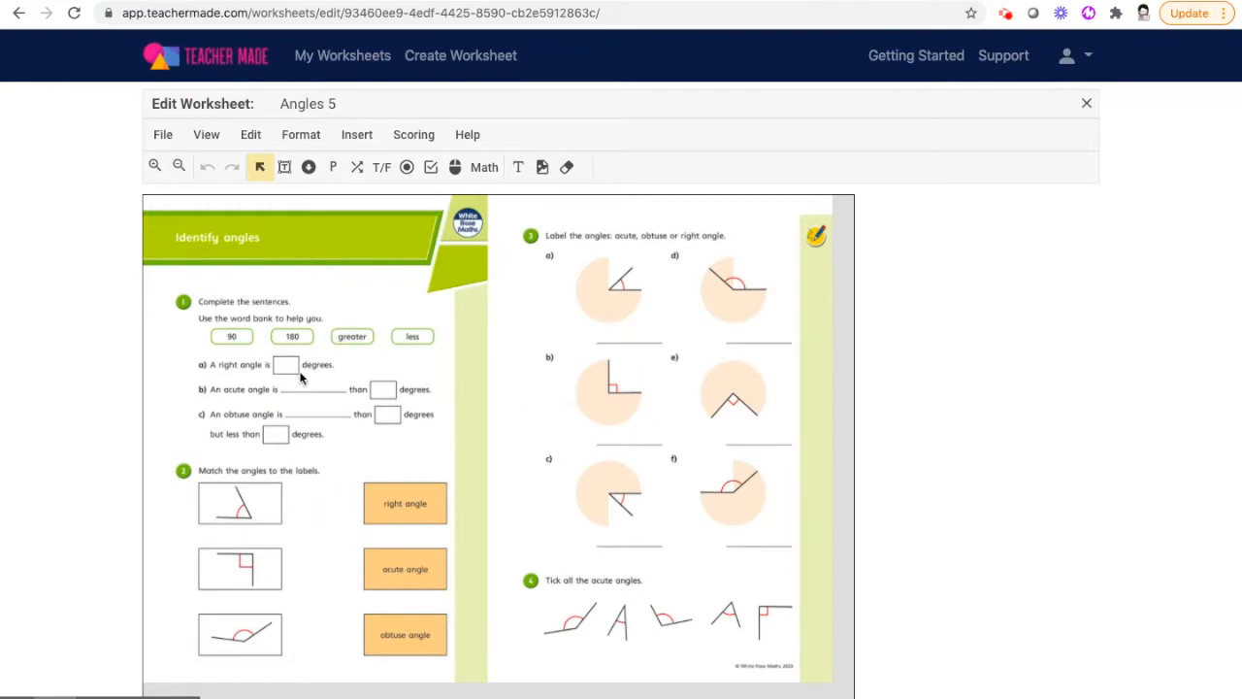
# - Insert a short answer field over the empty box in question 1a, fitted to the box's width
pyautogui.click(154, 167)
pyautogui.click(153, 167)
pyautogui.click(154, 167)
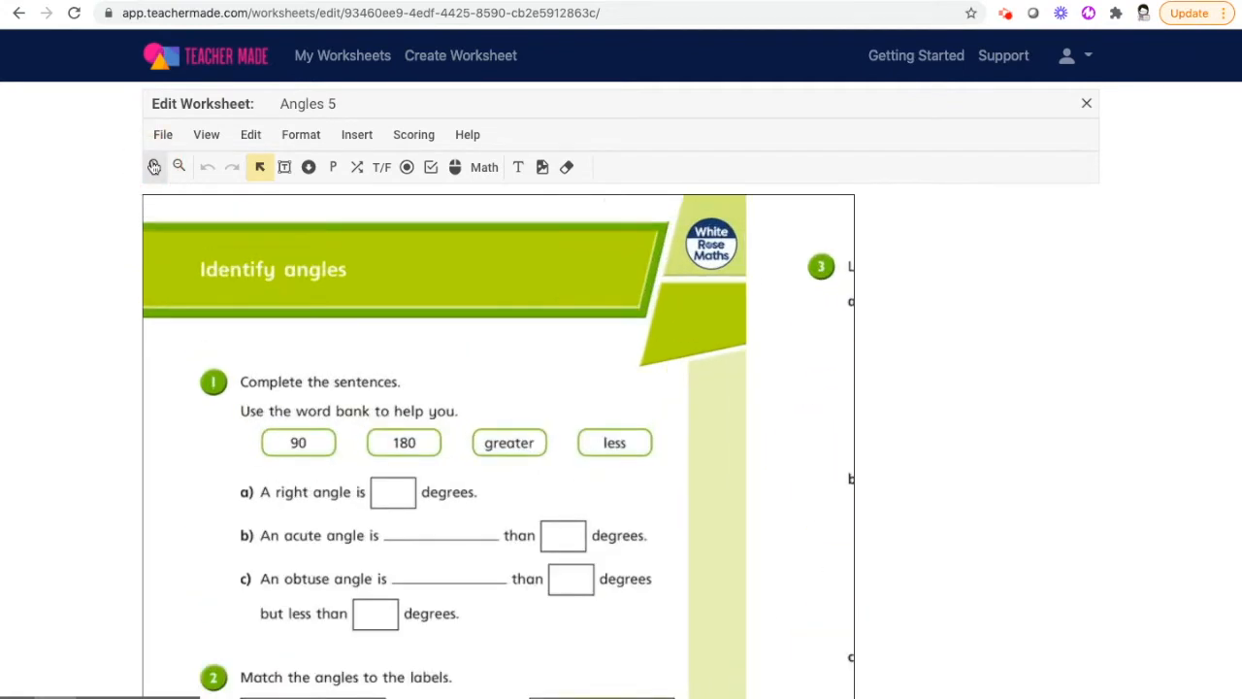
pyautogui.scroll(-2, 587, 337)
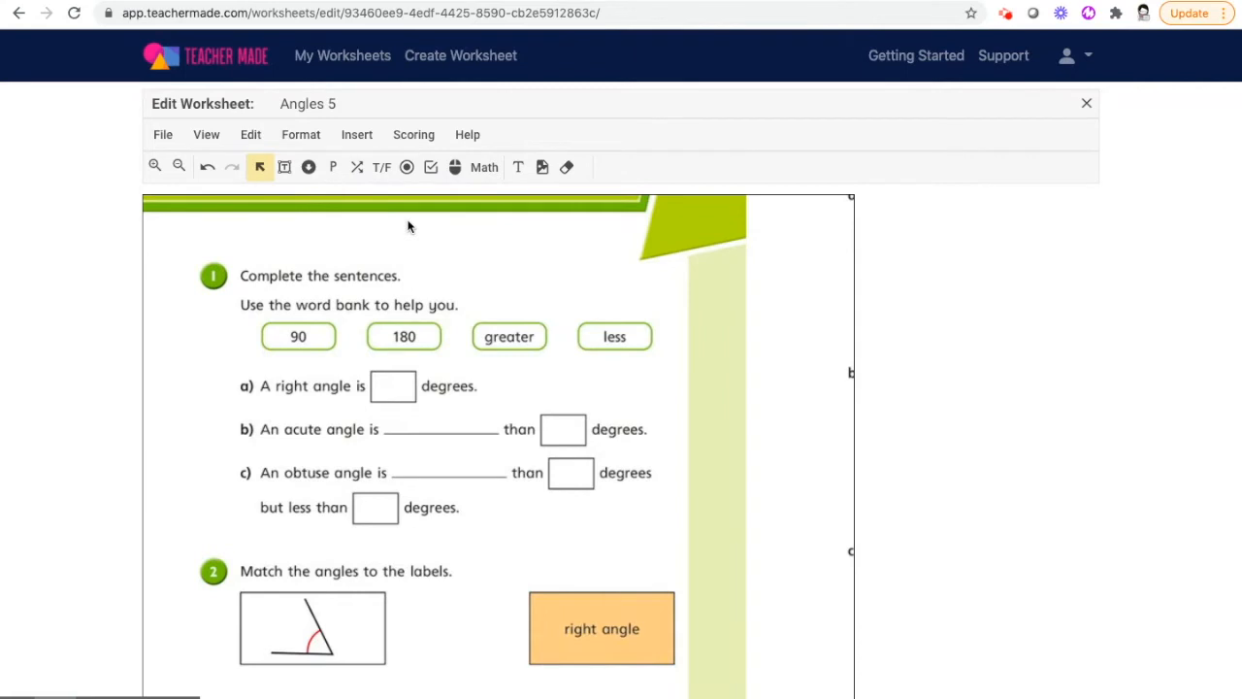
pyautogui.click(285, 169)
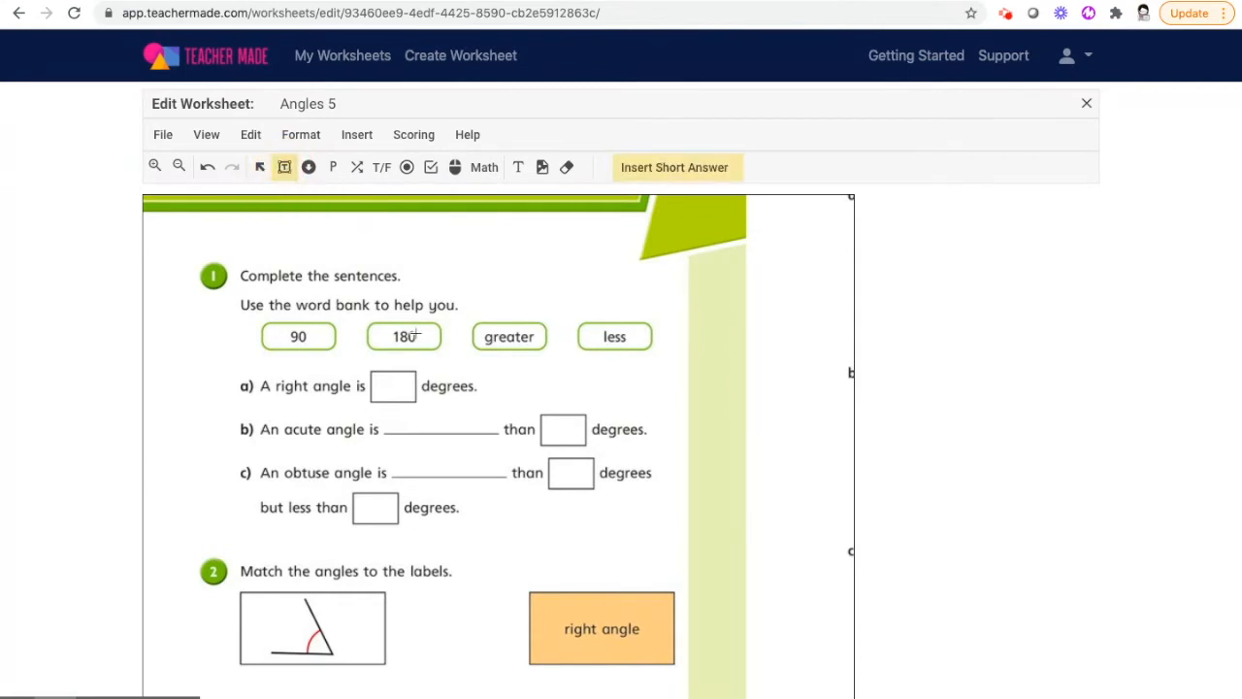
pyautogui.moveTo(371, 372); pyautogui.dragTo(414, 402)
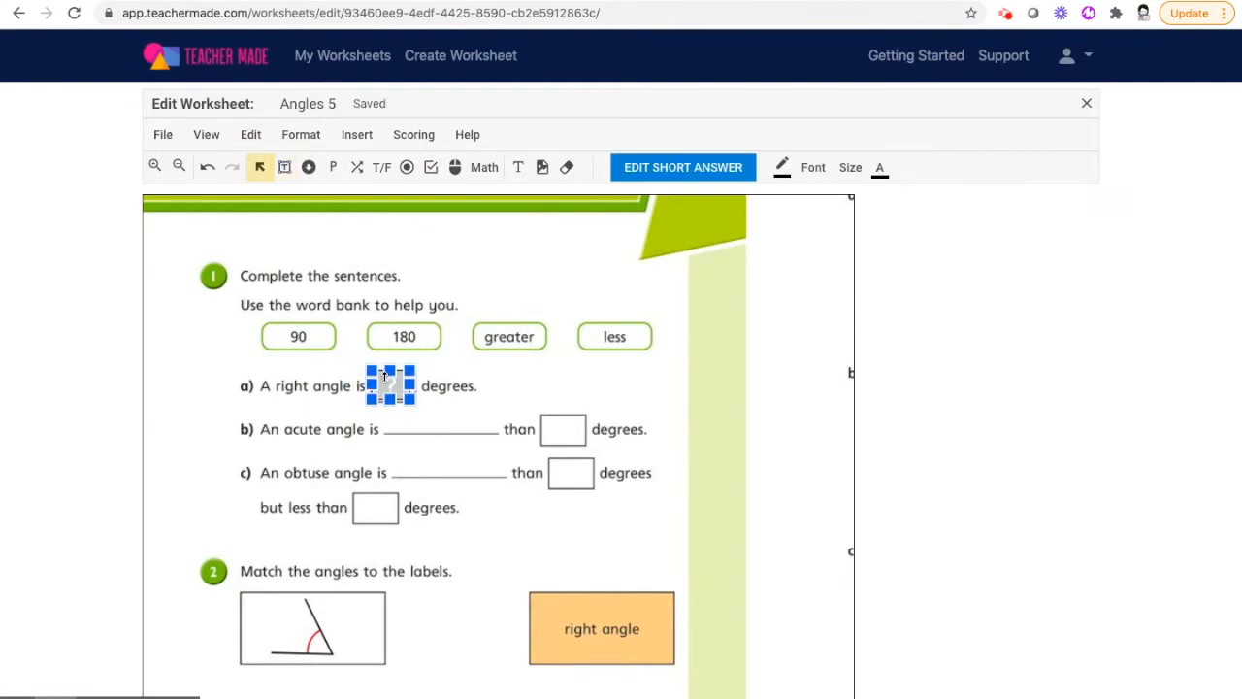
pyautogui.click(413, 385)
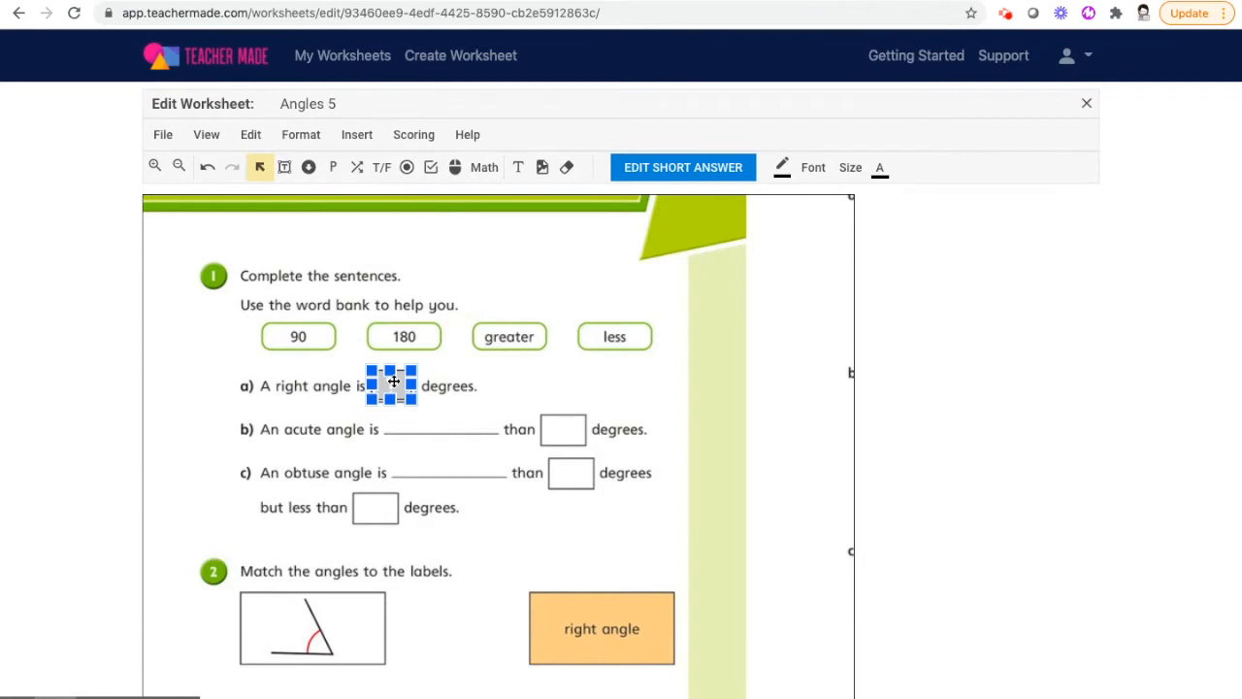
# - Set 90 as the correct answer of the question 1a short answer field and save the changes
pyautogui.click(672, 168)
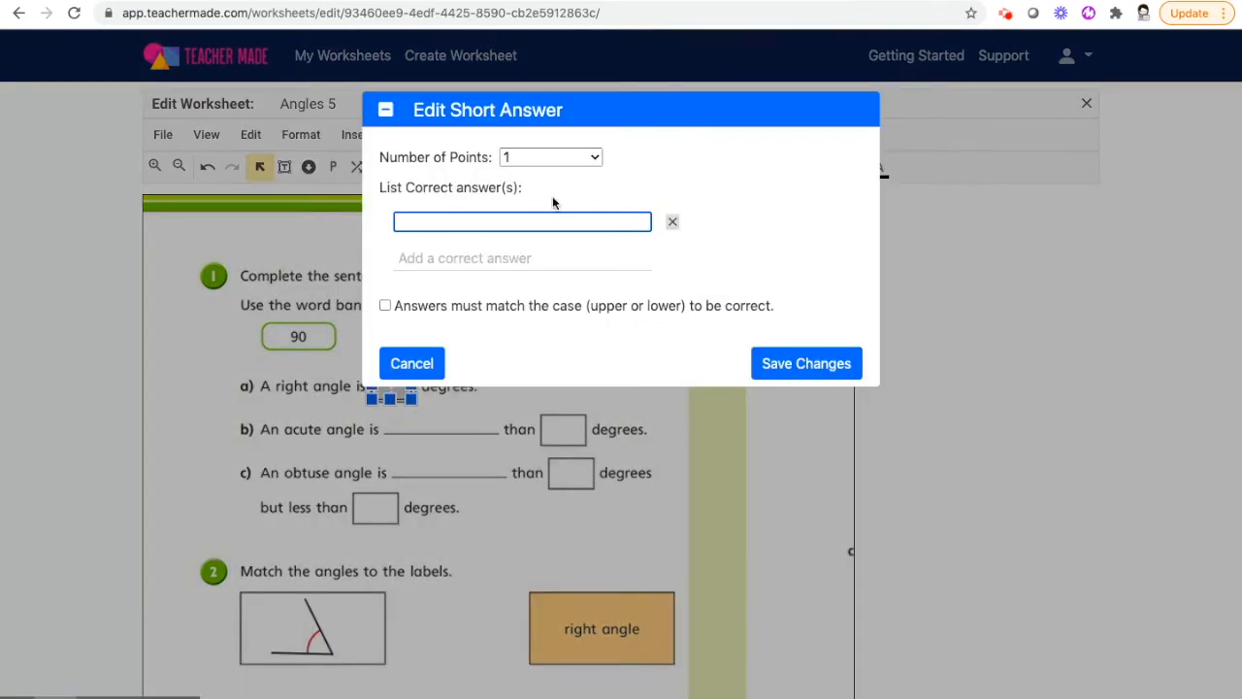
pyautogui.write('90')
pyautogui.click(818, 366)
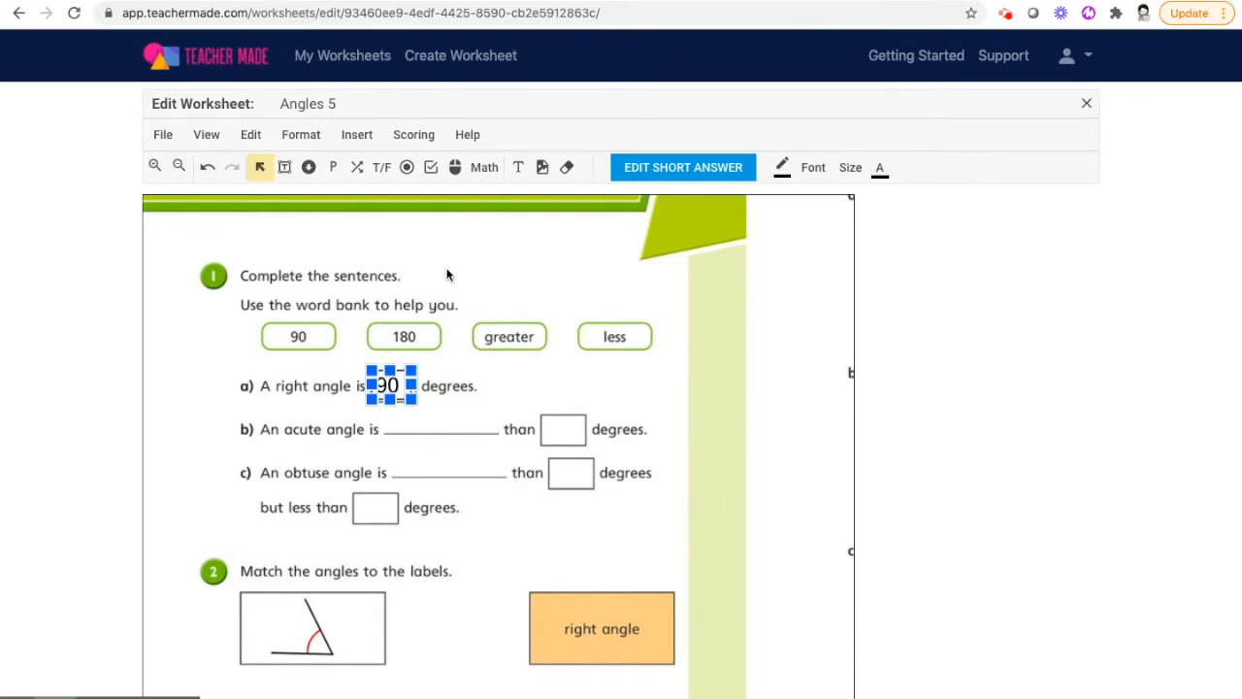
# - Preview the worksheet, try the question 1a answer box with 90, and close the preview
pyautogui.click(206, 139)
pyautogui.click(224, 169)
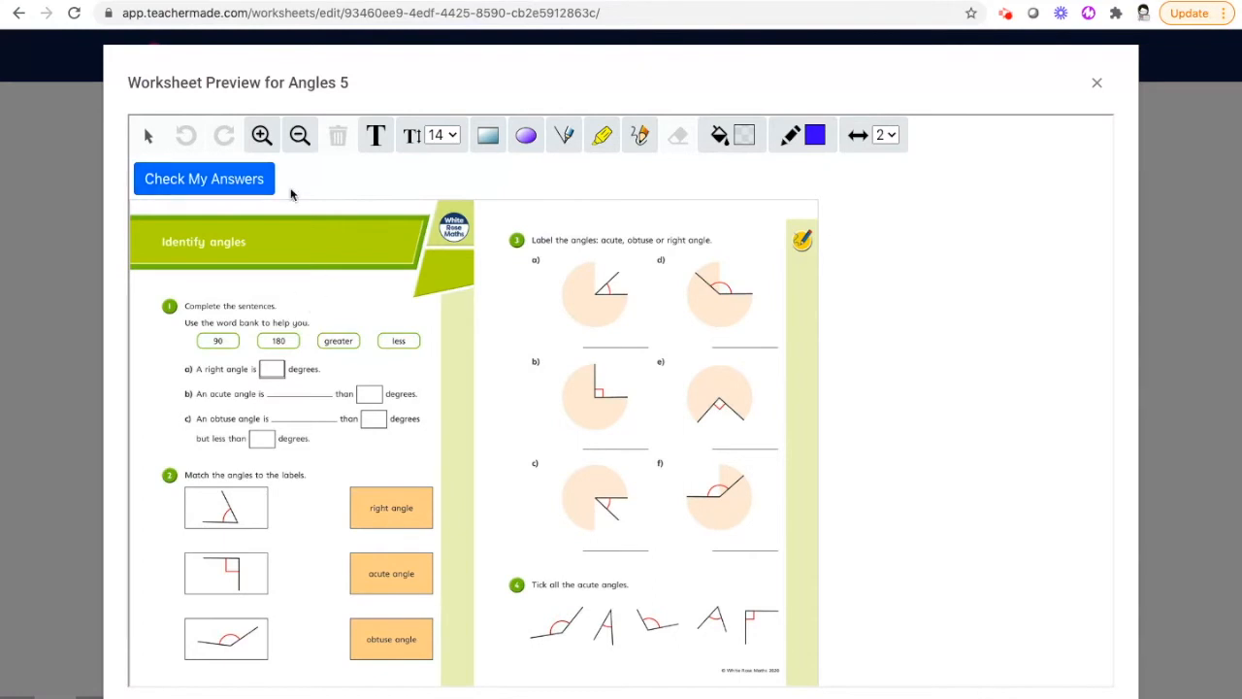
pyautogui.click(261, 136)
pyautogui.click(261, 136)
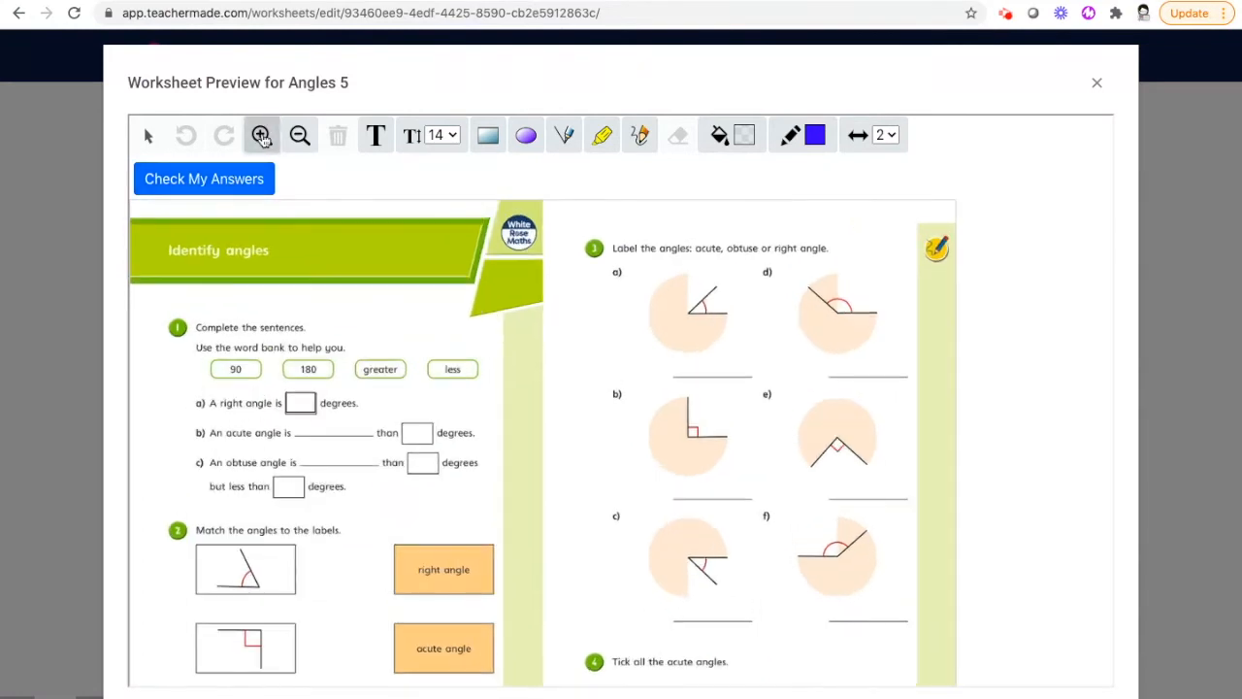
pyautogui.click(261, 136)
pyautogui.click(261, 136)
pyautogui.click(261, 136)
pyautogui.click(345, 452)
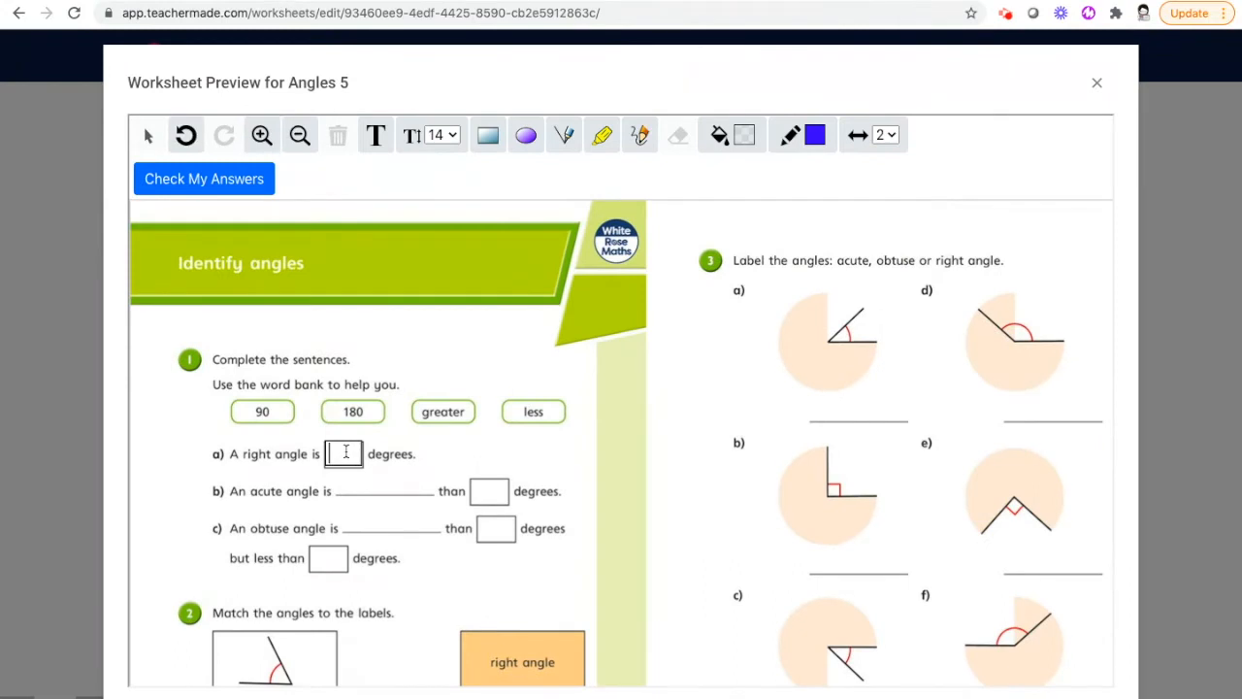
pyautogui.write('90')
pyautogui.click(1096, 83)
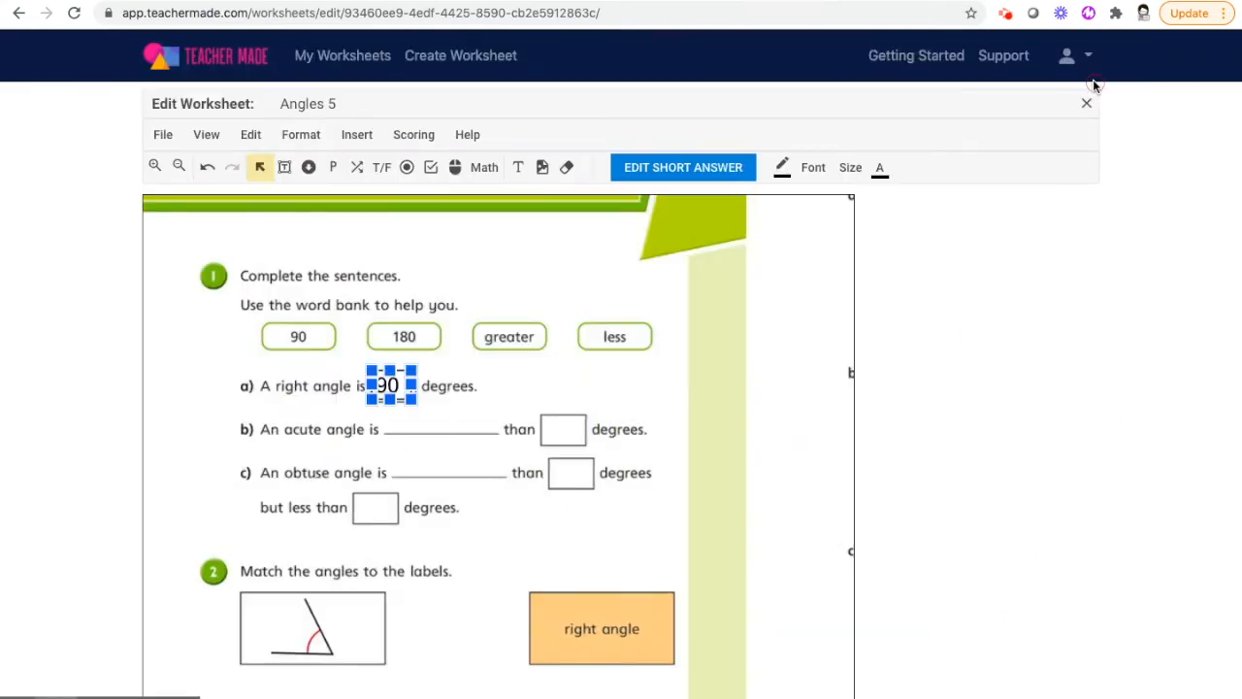
# - Insert a matching field over the first angle picture in question 2 and fit it to the picture's frame
pyautogui.click(460, 410)
pyautogui.scroll(-2, 497, 390)
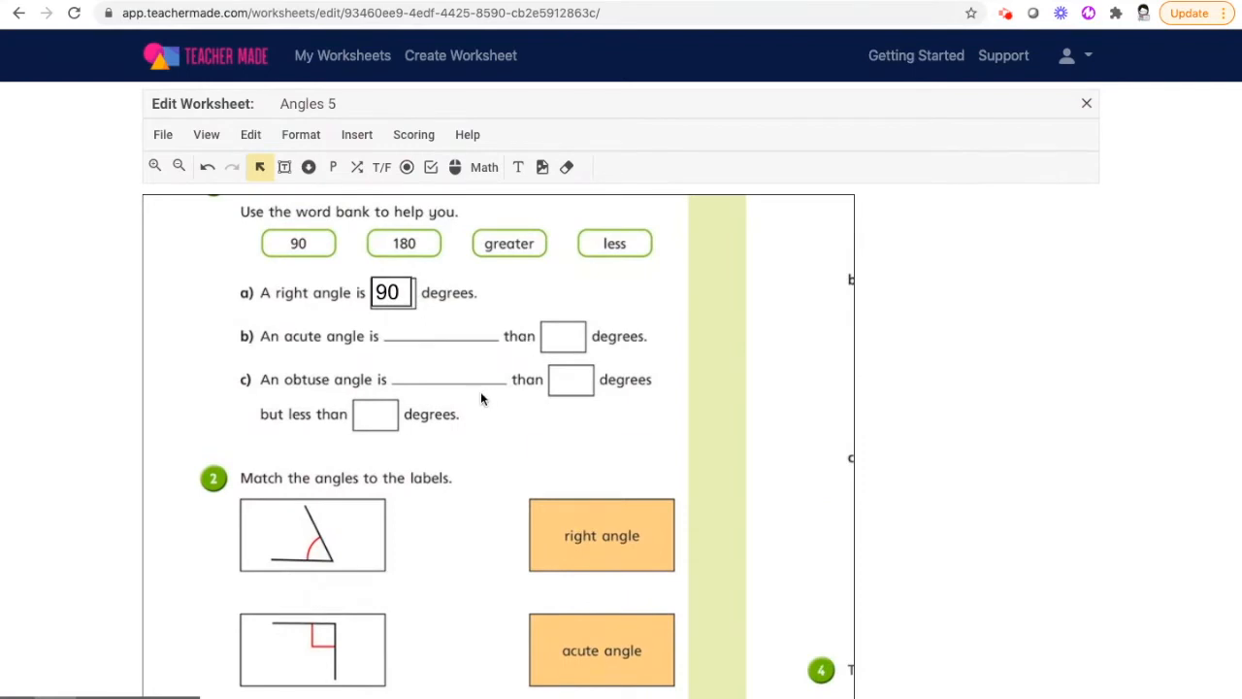
pyautogui.scroll(-1, 480, 432)
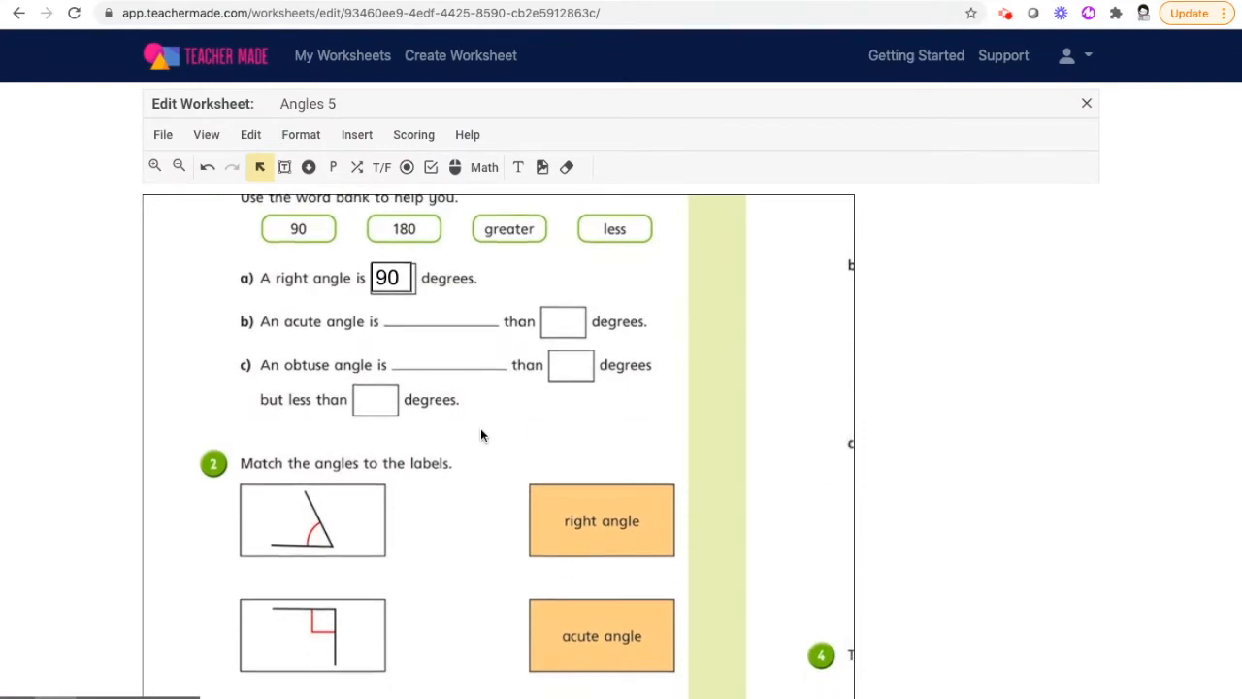
pyautogui.scroll(1, 480, 434)
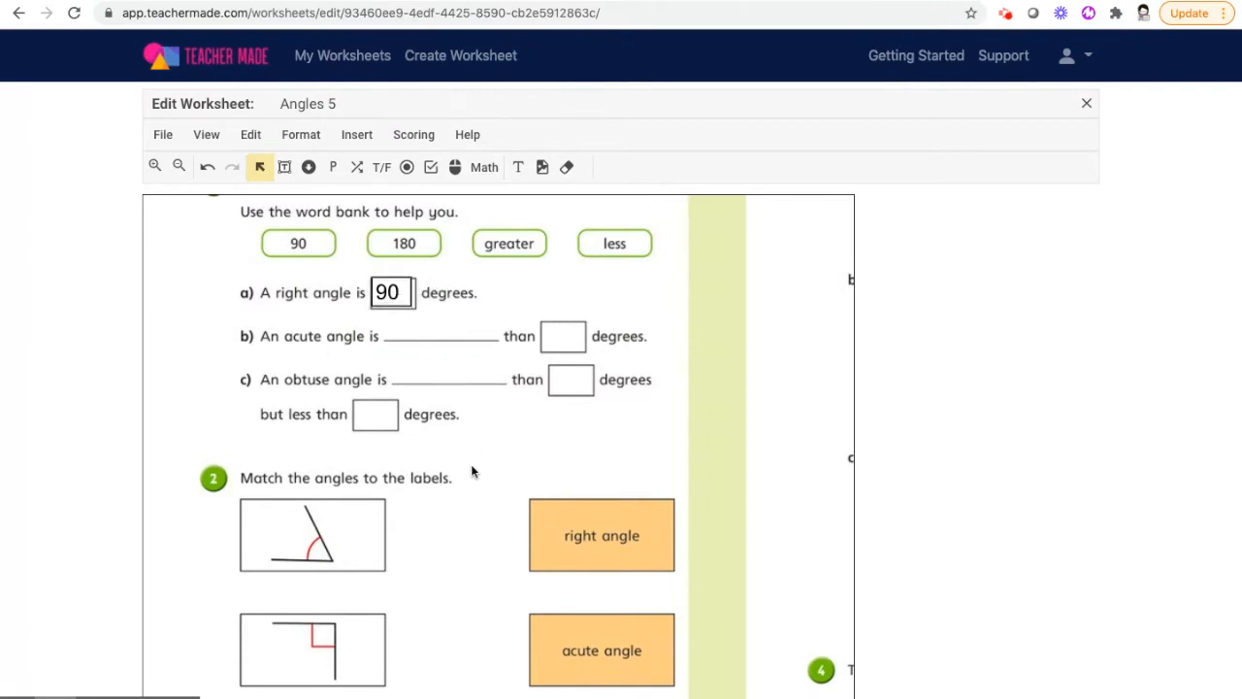
pyautogui.scroll(-3, 471, 469)
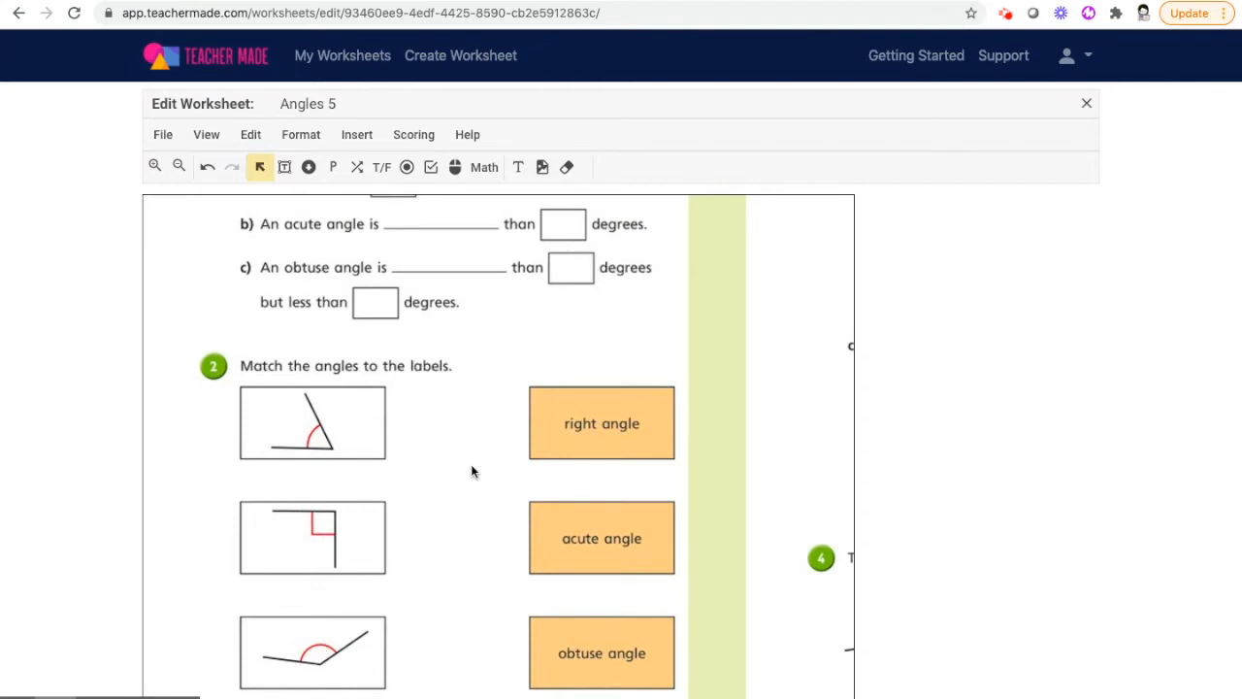
pyautogui.scroll(3, 471, 472)
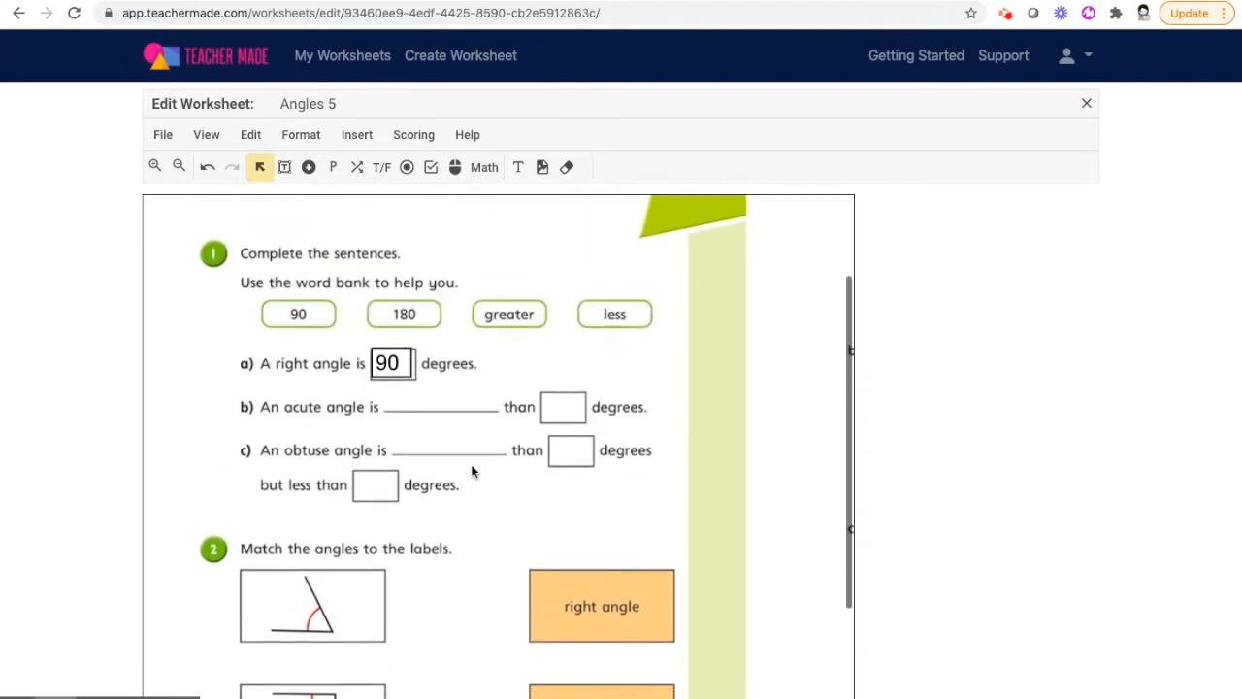
pyautogui.scroll(-3, 494, 537)
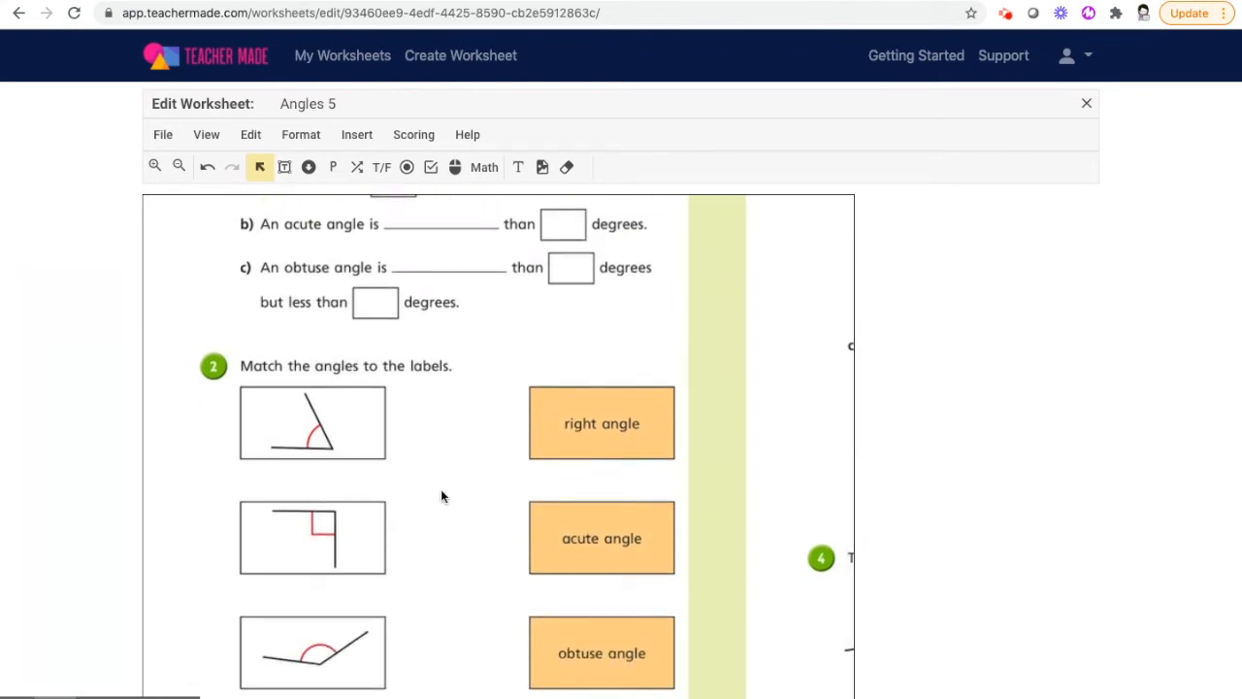
pyautogui.click(358, 167)
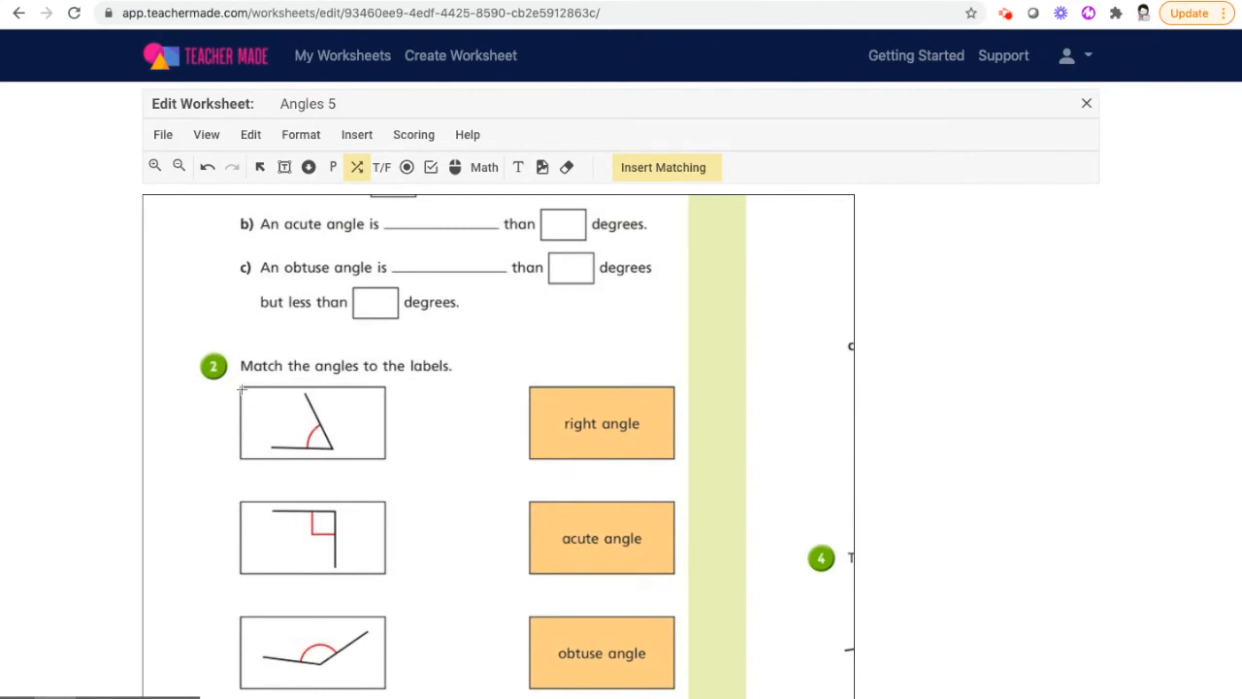
pyautogui.moveTo(245, 389); pyautogui.dragTo(385, 419)
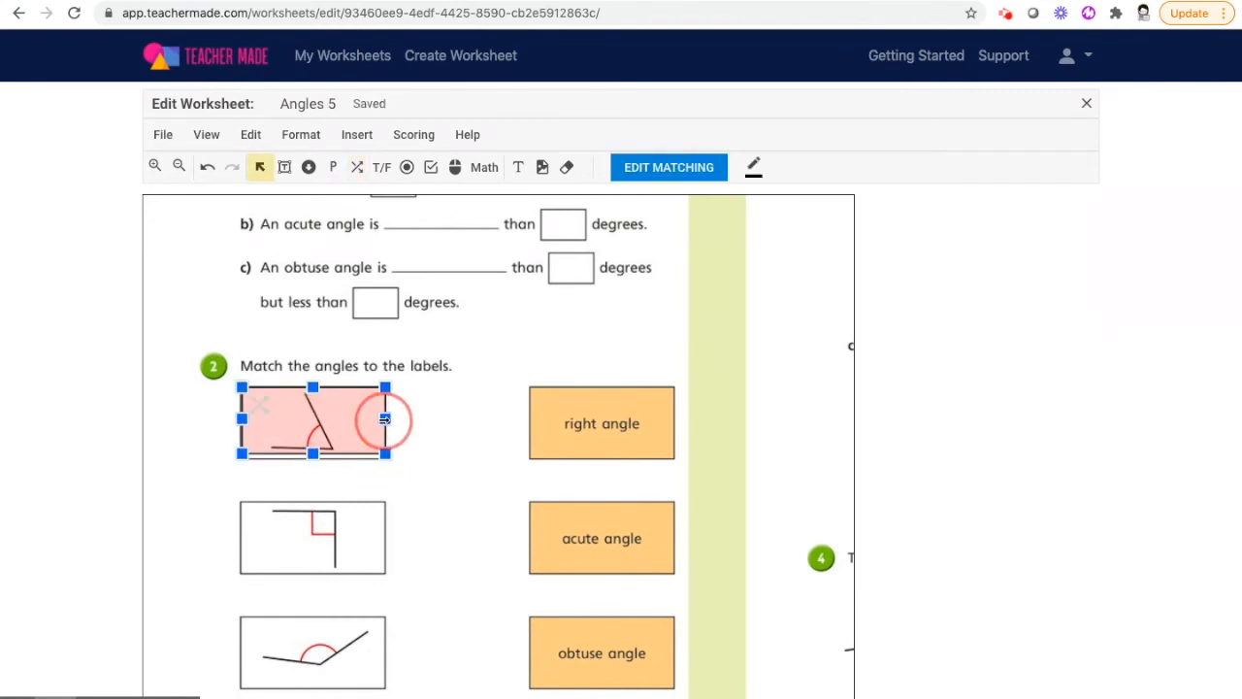
pyautogui.moveTo(312, 452); pyautogui.dragTo(312, 460)
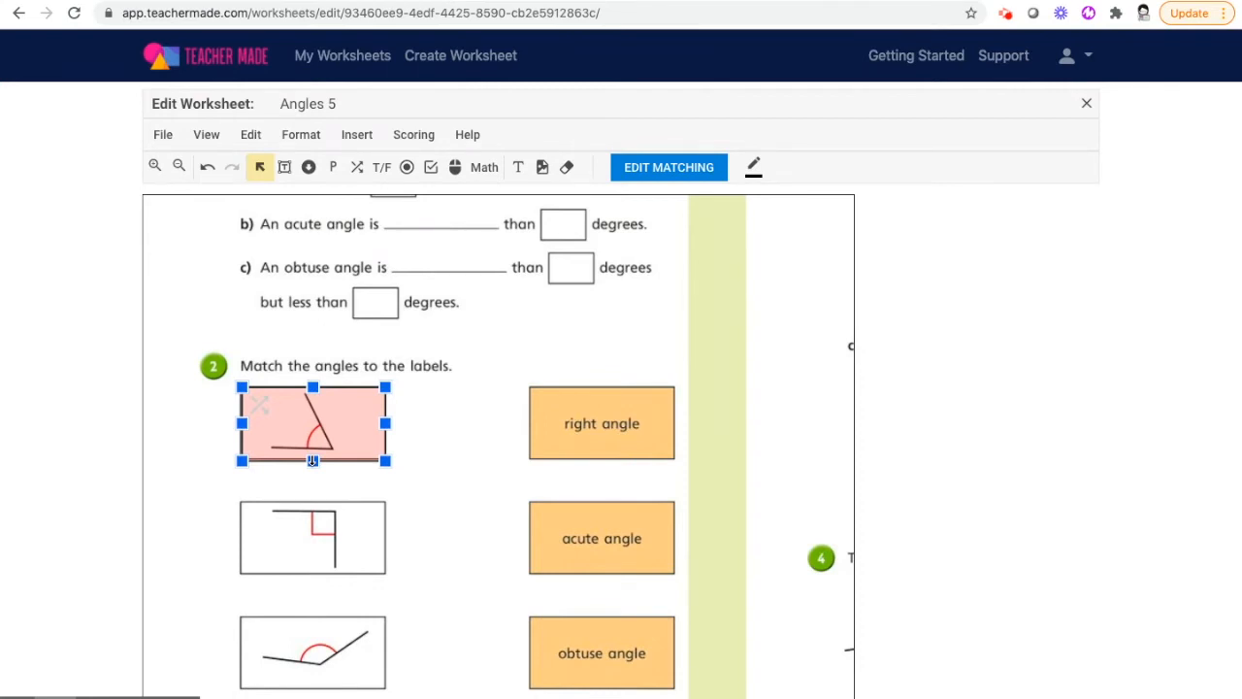
# - Make five copies of the matching field that covers the first angle picture
pyautogui.hotkey('ctrl', 'v')
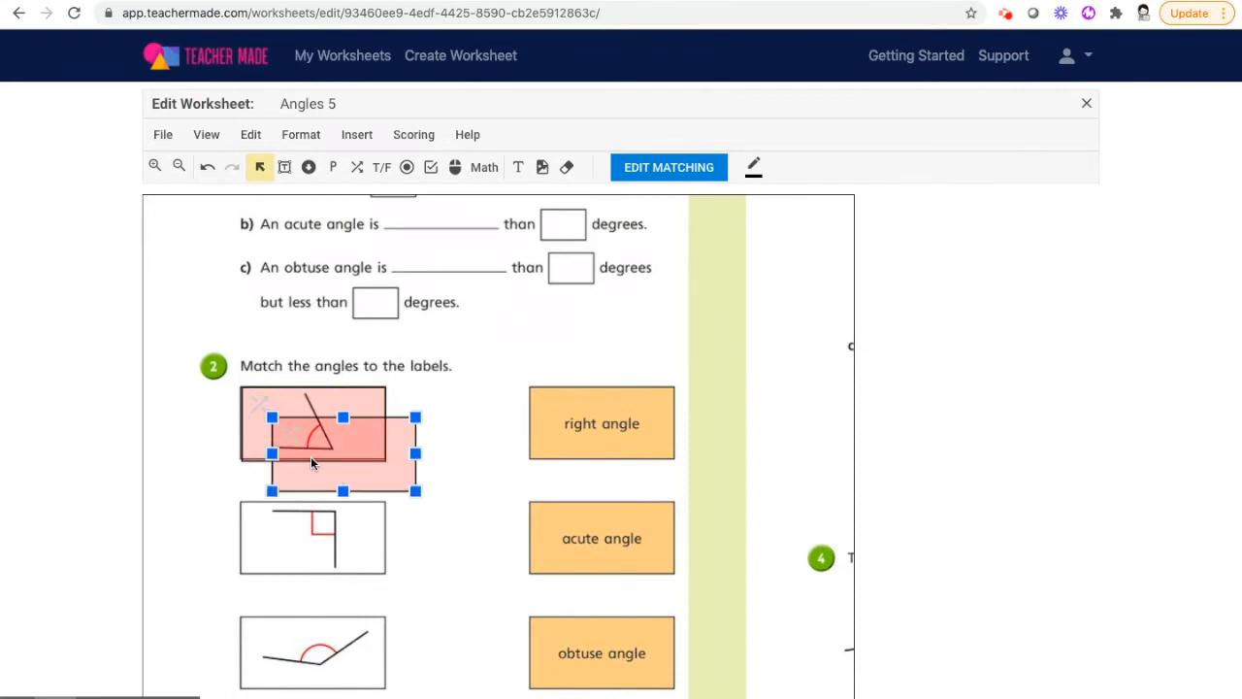
pyautogui.hotkey('ctrl', 'v')
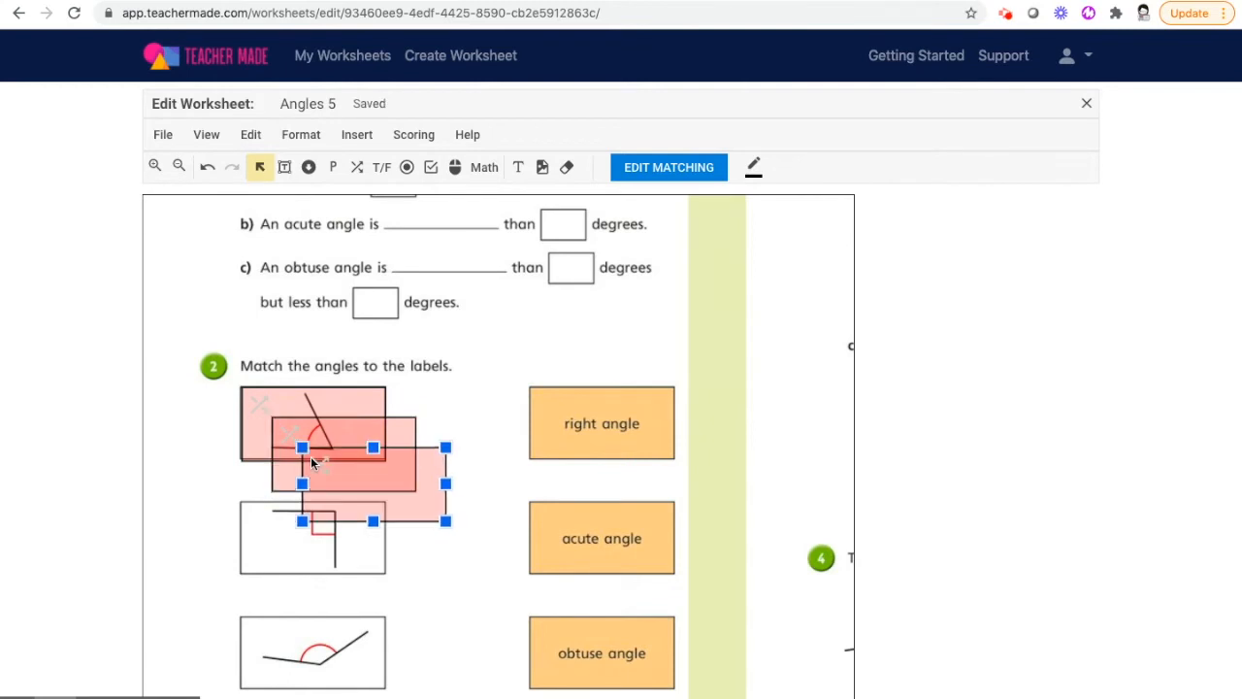
pyautogui.hotkey('ctrl', 'v')
pyautogui.hotkey('ctrl', 'v')
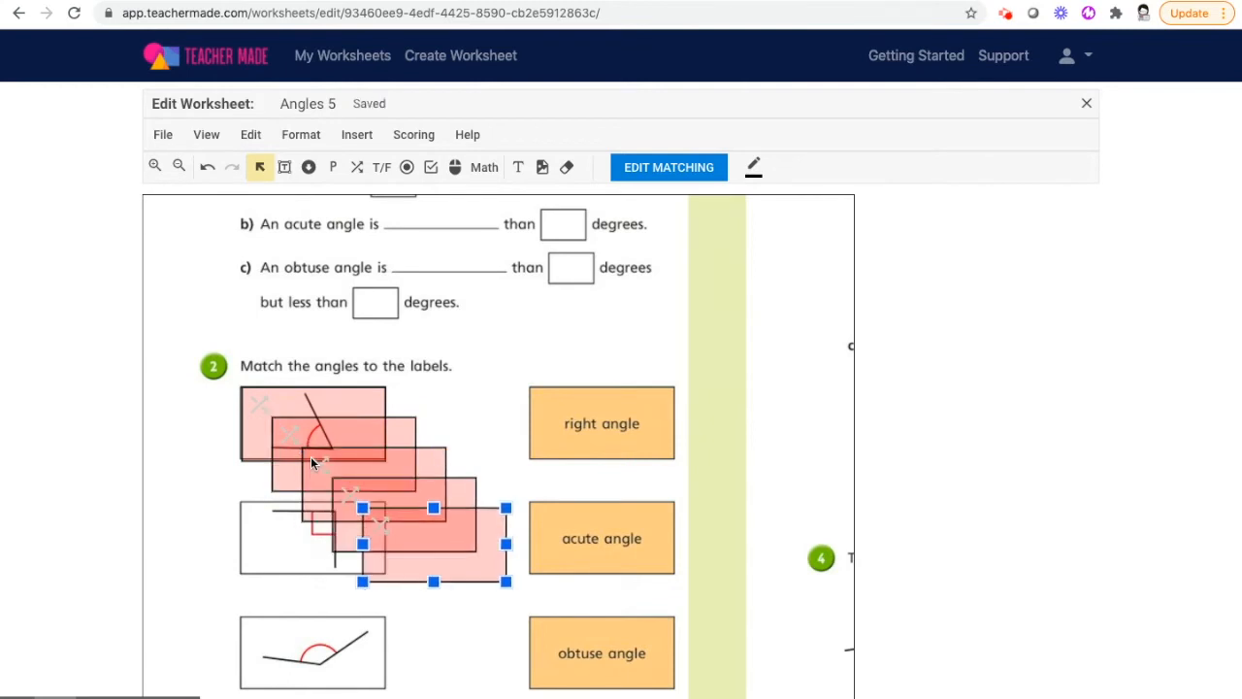
pyautogui.hotkey('ctrl', 'v')
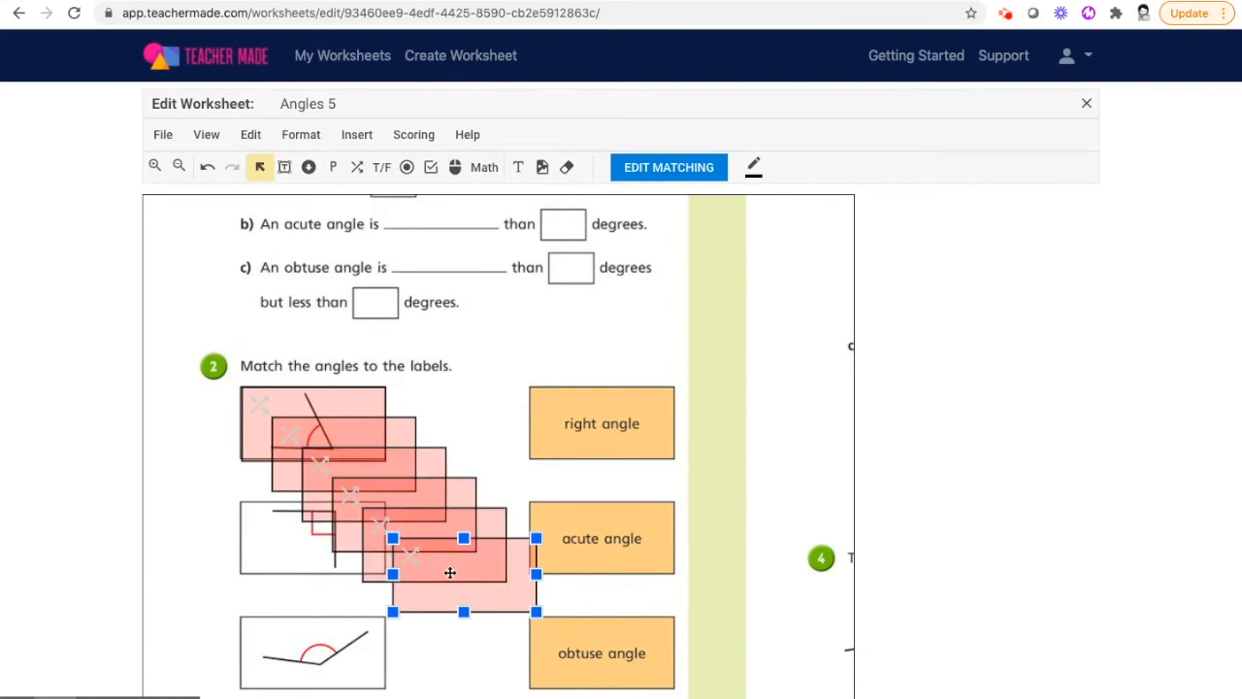
# - Place the five copied matching fields over the right angle, acute angle and obtuse angle labels and the second and third angle pictures
pyautogui.moveTo(450, 573); pyautogui.dragTo(577, 422)
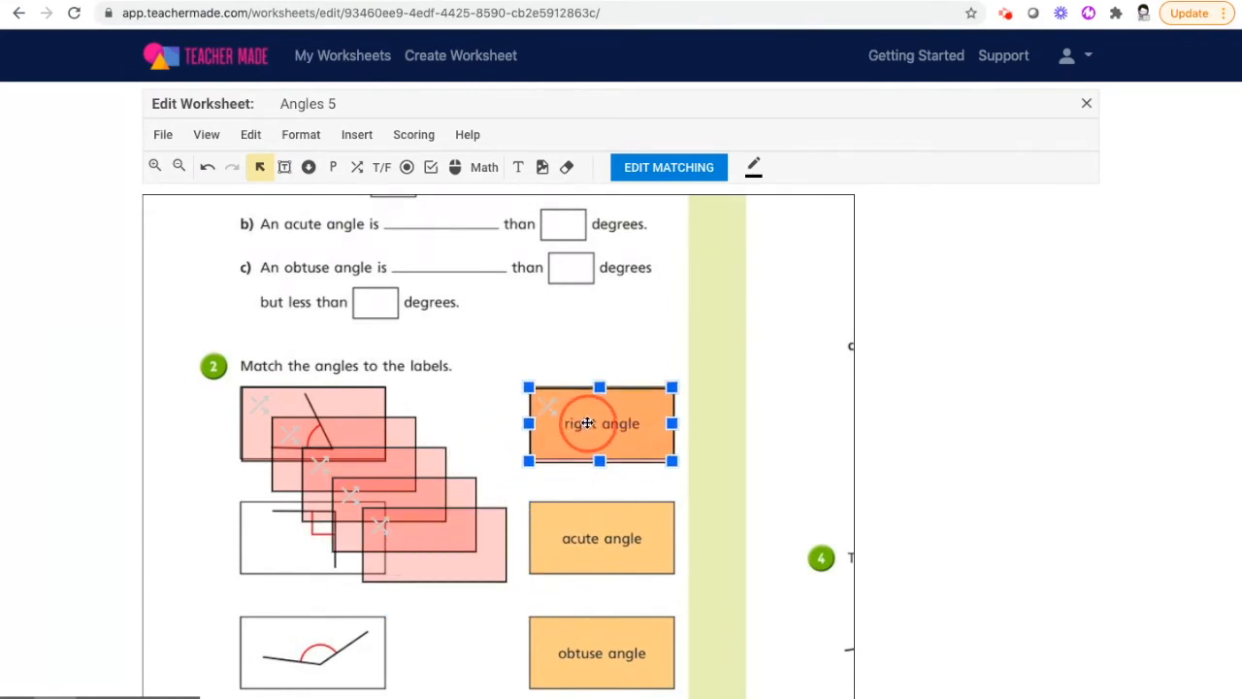
pyautogui.moveTo(417, 550); pyautogui.dragTo(586, 540)
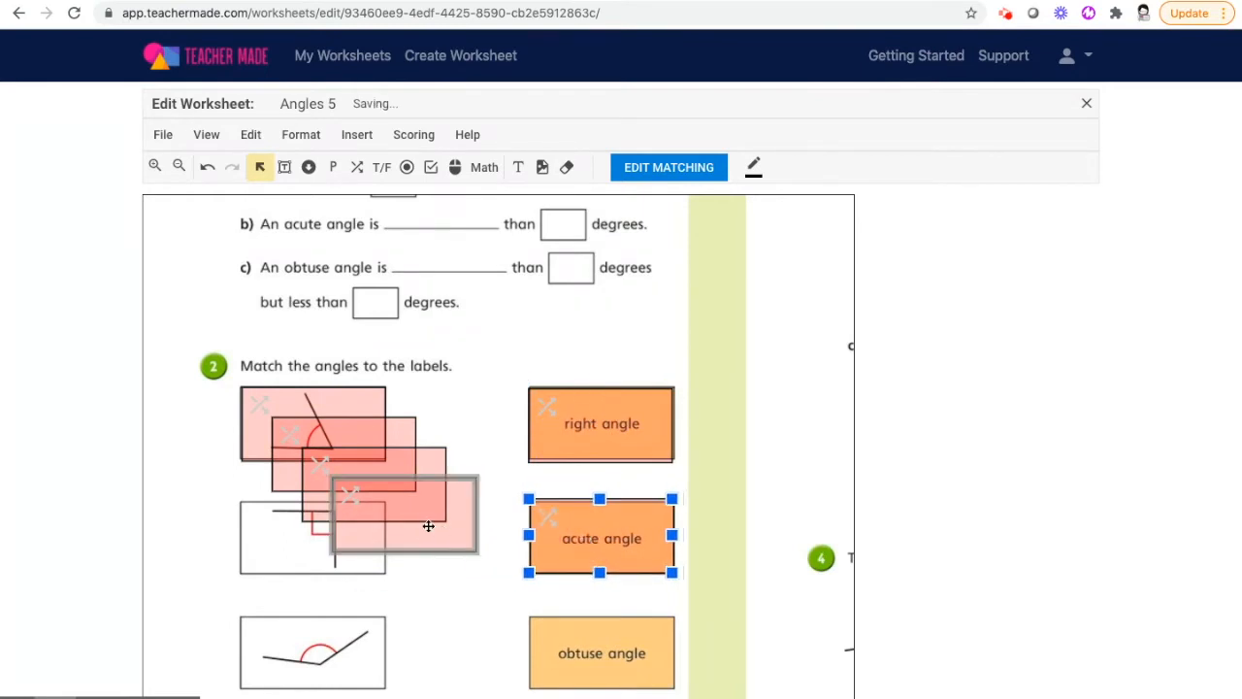
pyautogui.moveTo(424, 523); pyautogui.dragTo(626, 664)
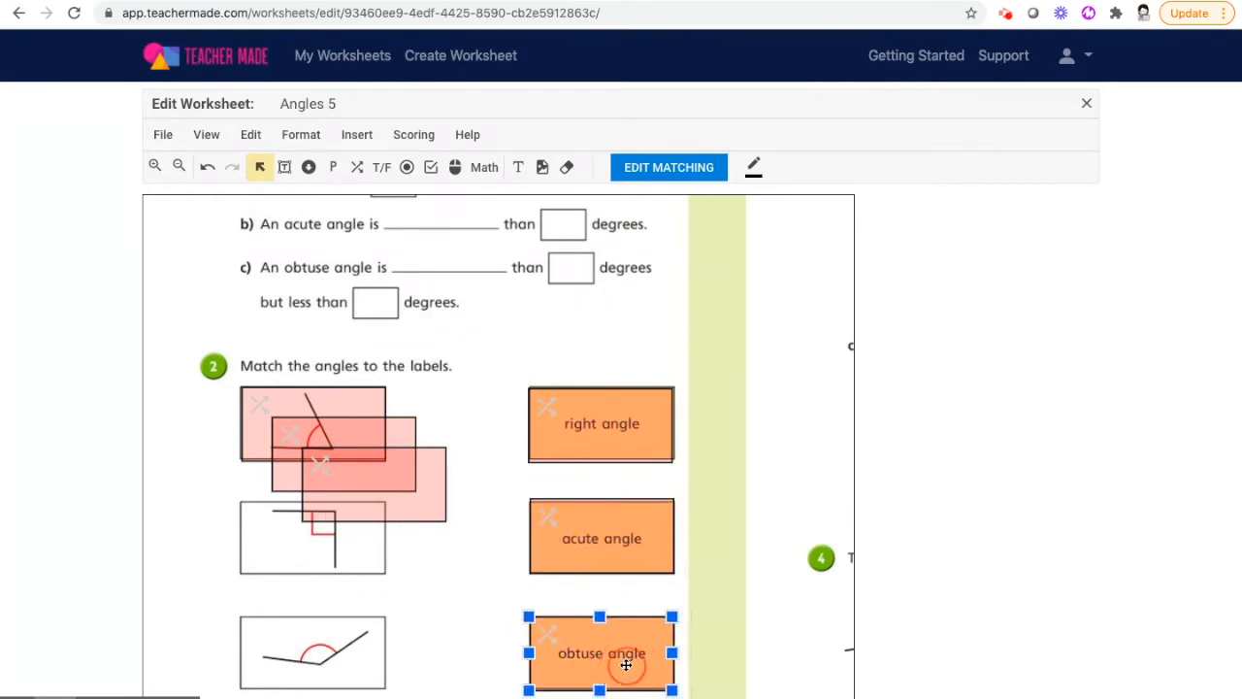
pyautogui.moveTo(388, 479); pyautogui.dragTo(324, 532)
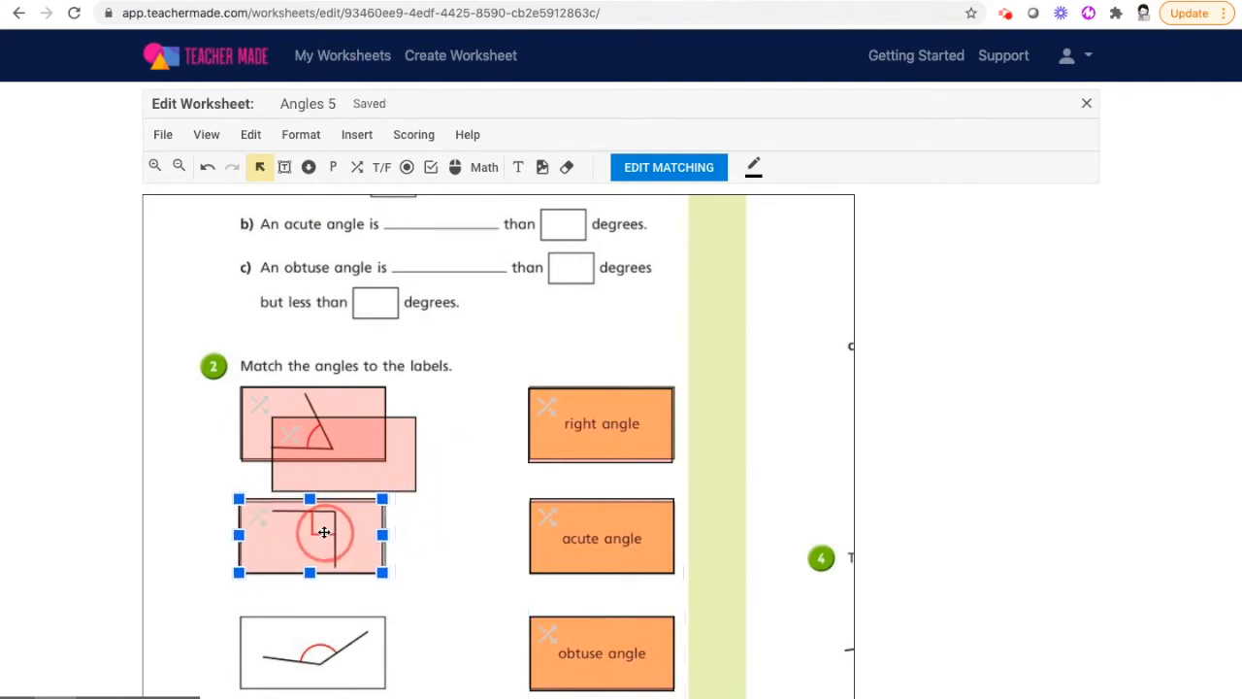
pyautogui.moveTo(353, 438); pyautogui.dragTo(319, 643)
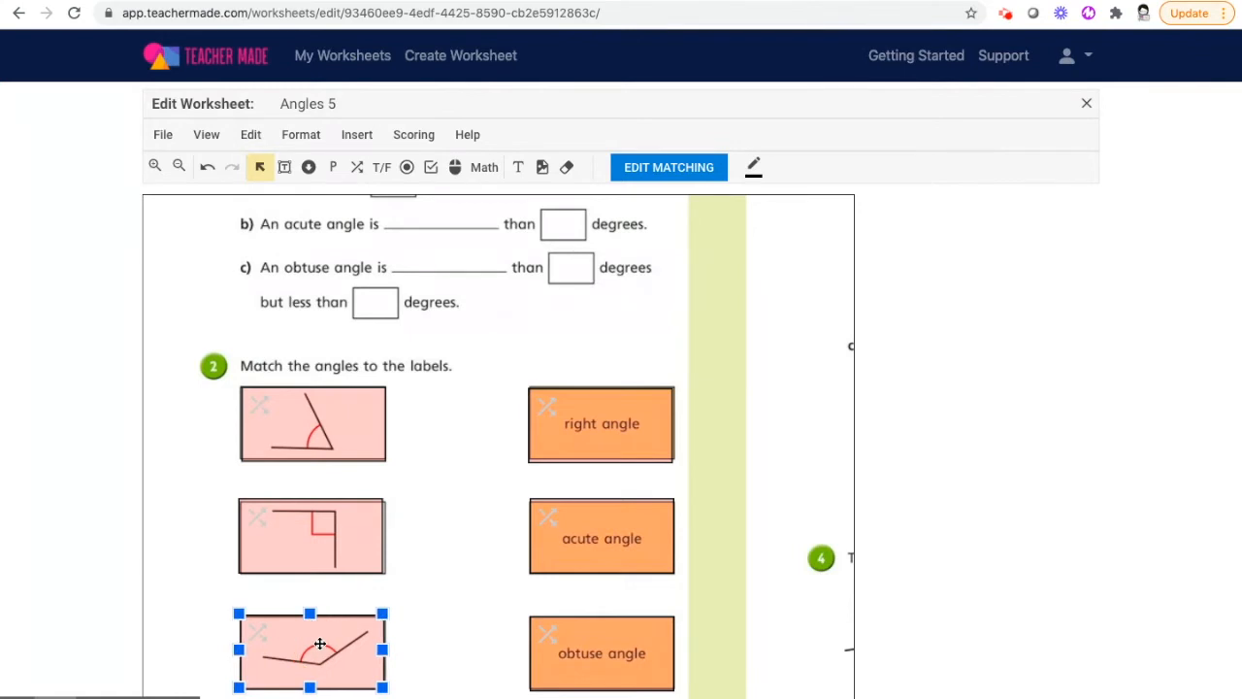
pyautogui.click(459, 474)
# - Resize the matching fields on the right angle and acute angle labels to fit the labels' frames
pyautogui.click(621, 425)
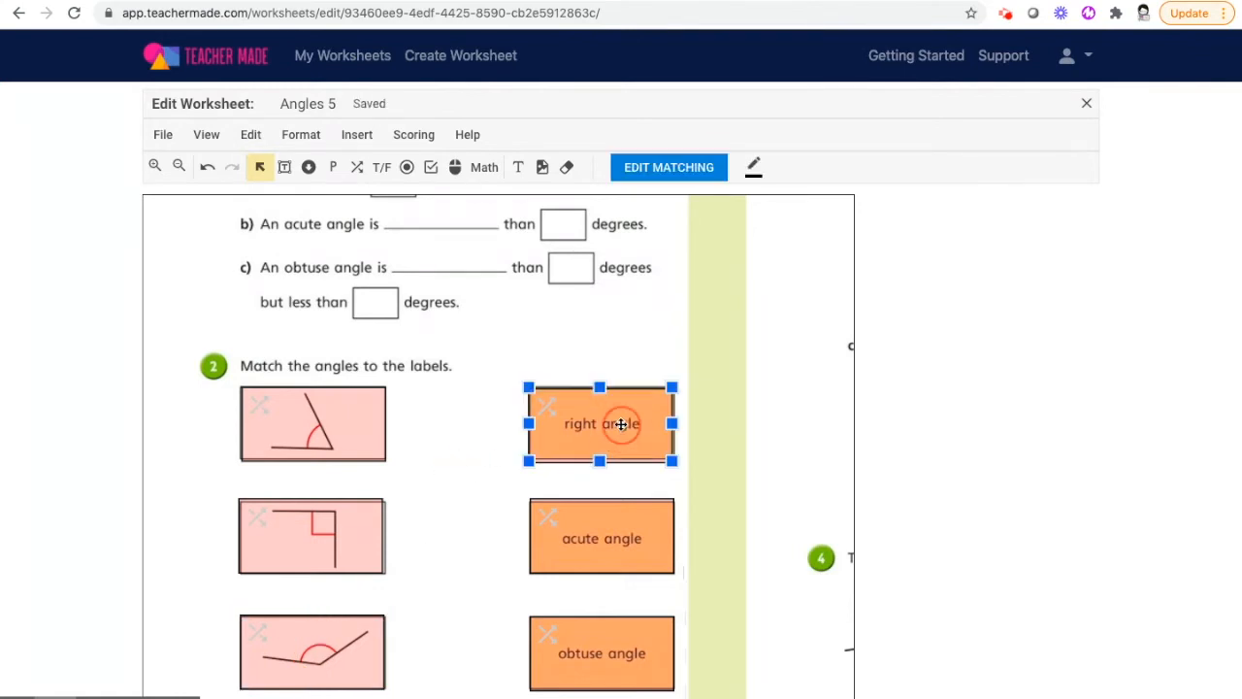
pyautogui.moveTo(602, 461); pyautogui.dragTo(600, 459)
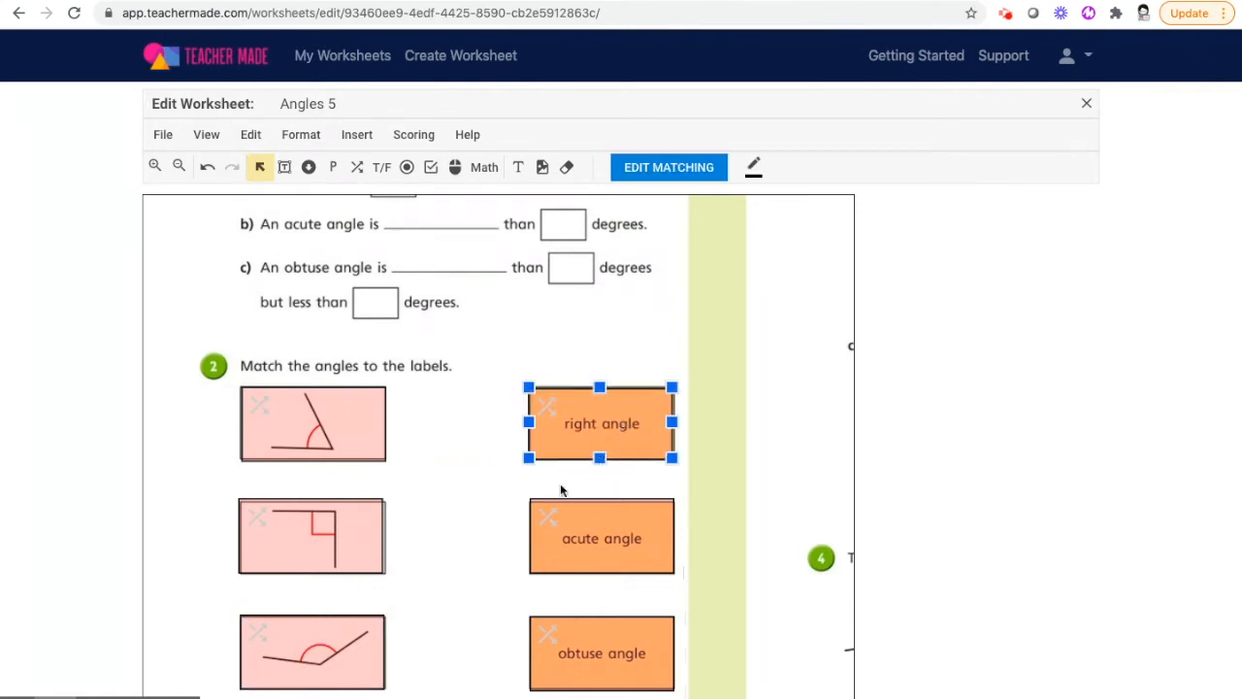
pyautogui.click(485, 499)
pyautogui.click(613, 542)
pyautogui.moveTo(599, 498); pyautogui.dragTo(599, 500)
pyautogui.click(474, 453)
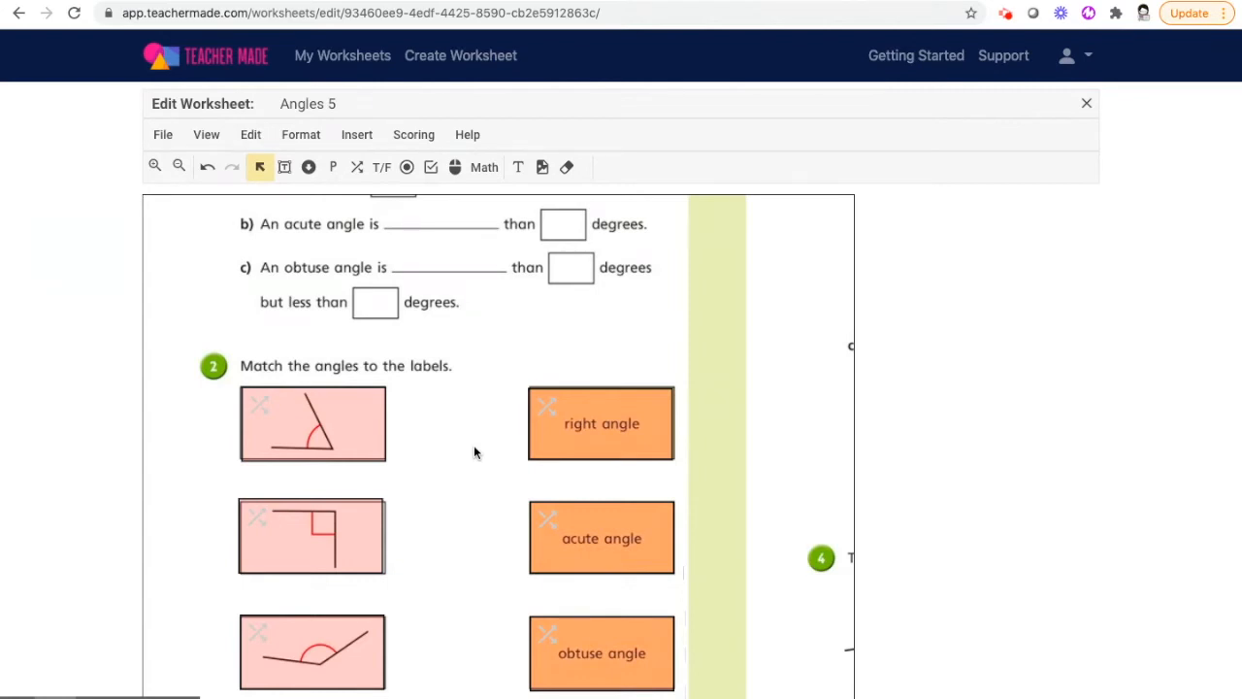
# - Link the first angle picture to acute angle, the second to right angle and the third to obtuse angle as correct matches
pyautogui.click(326, 422)
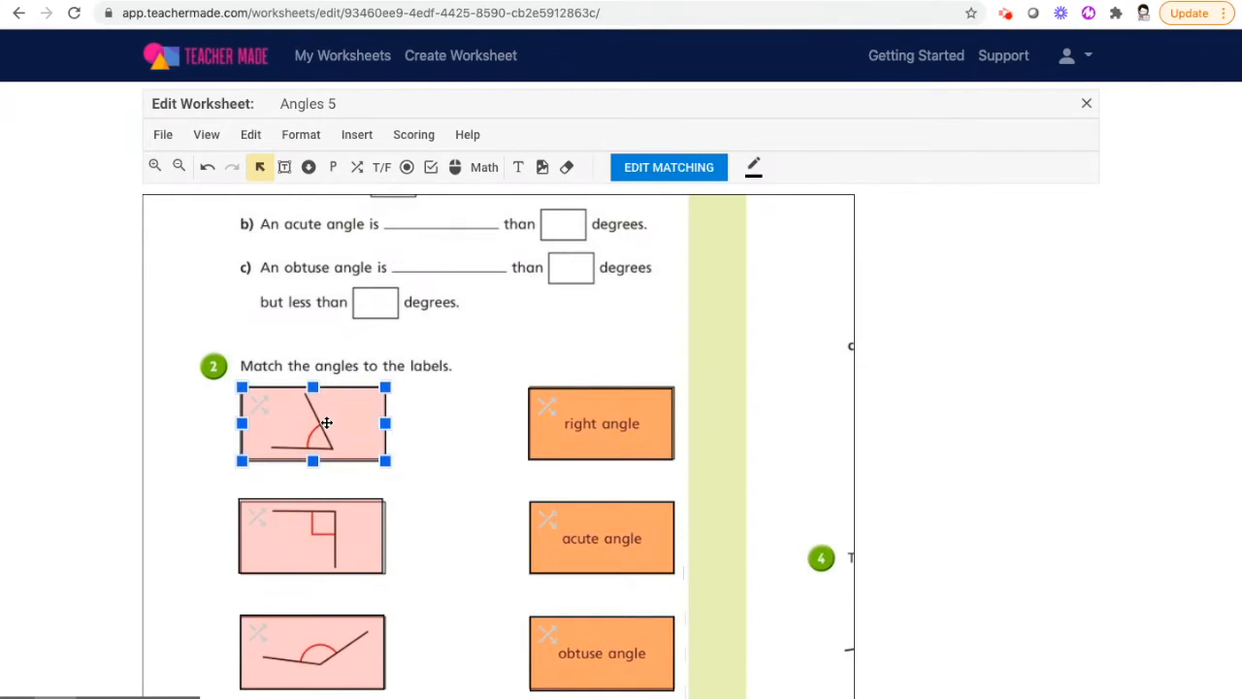
pyautogui.click(609, 541)
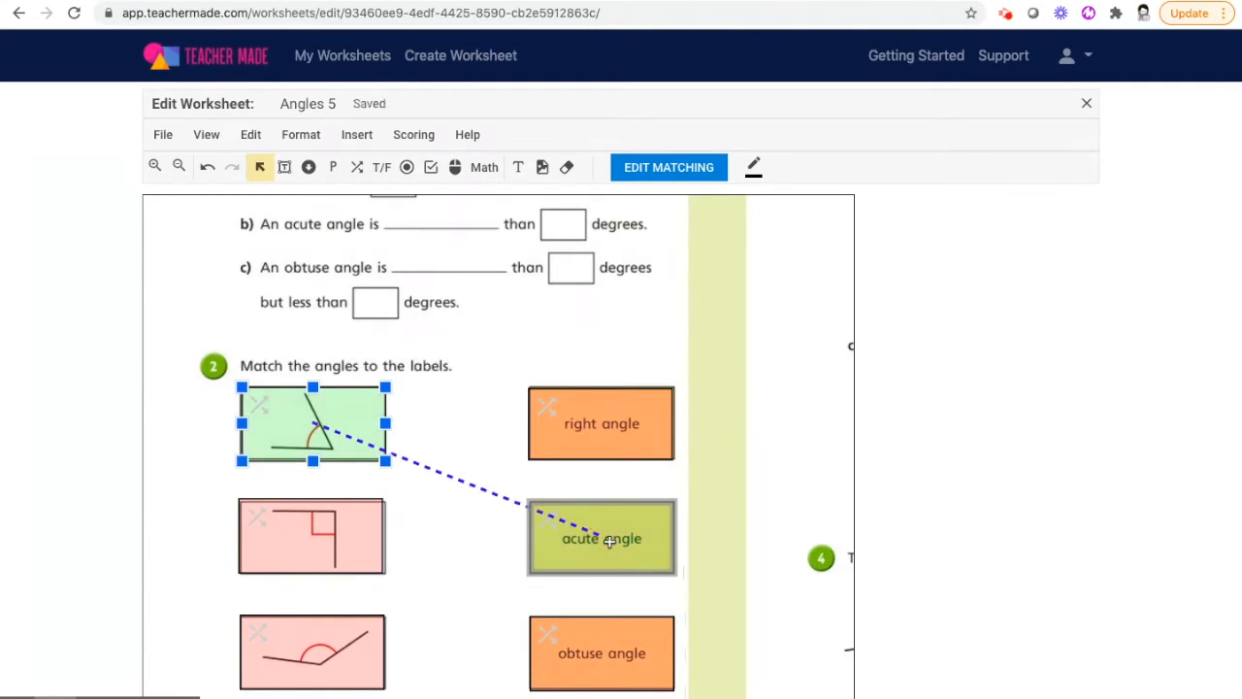
pyautogui.click(322, 524)
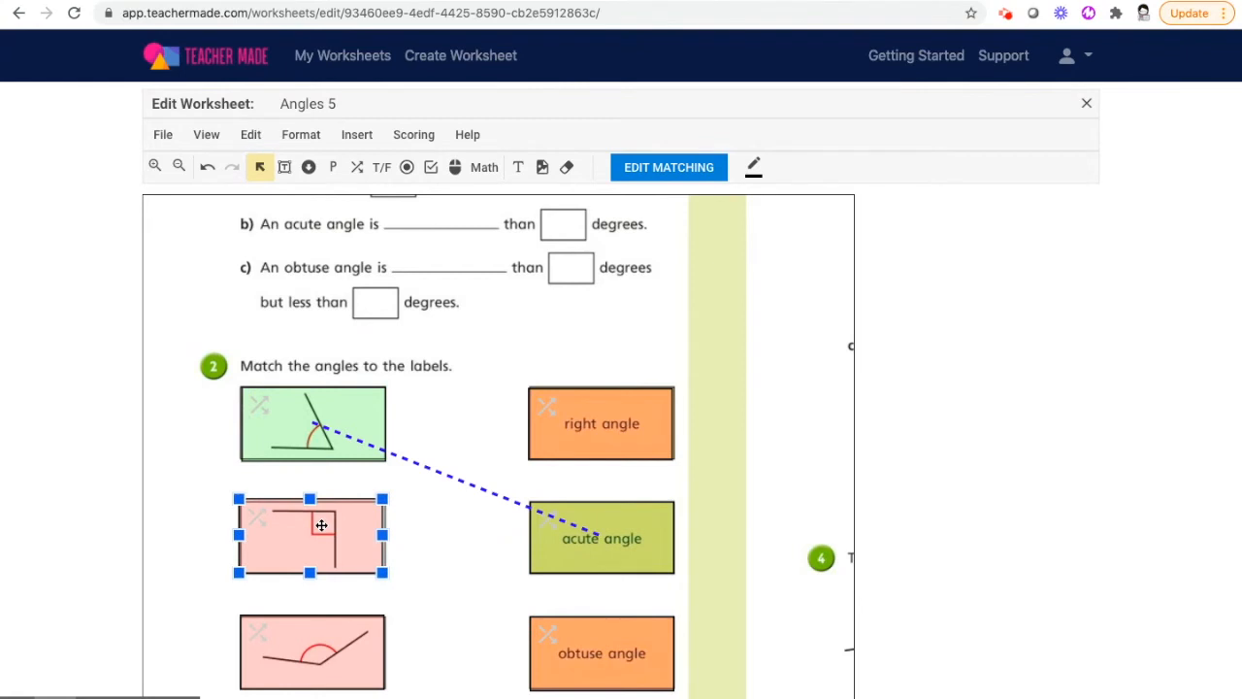
pyautogui.click(595, 410)
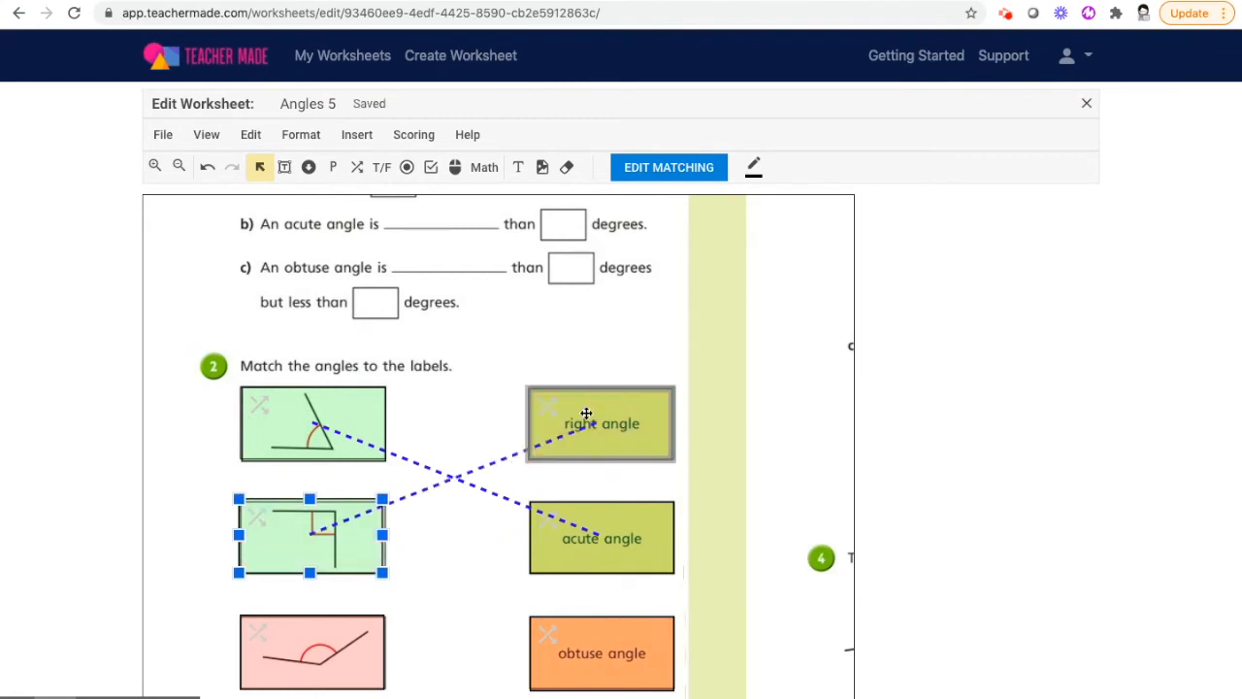
pyautogui.click(287, 642)
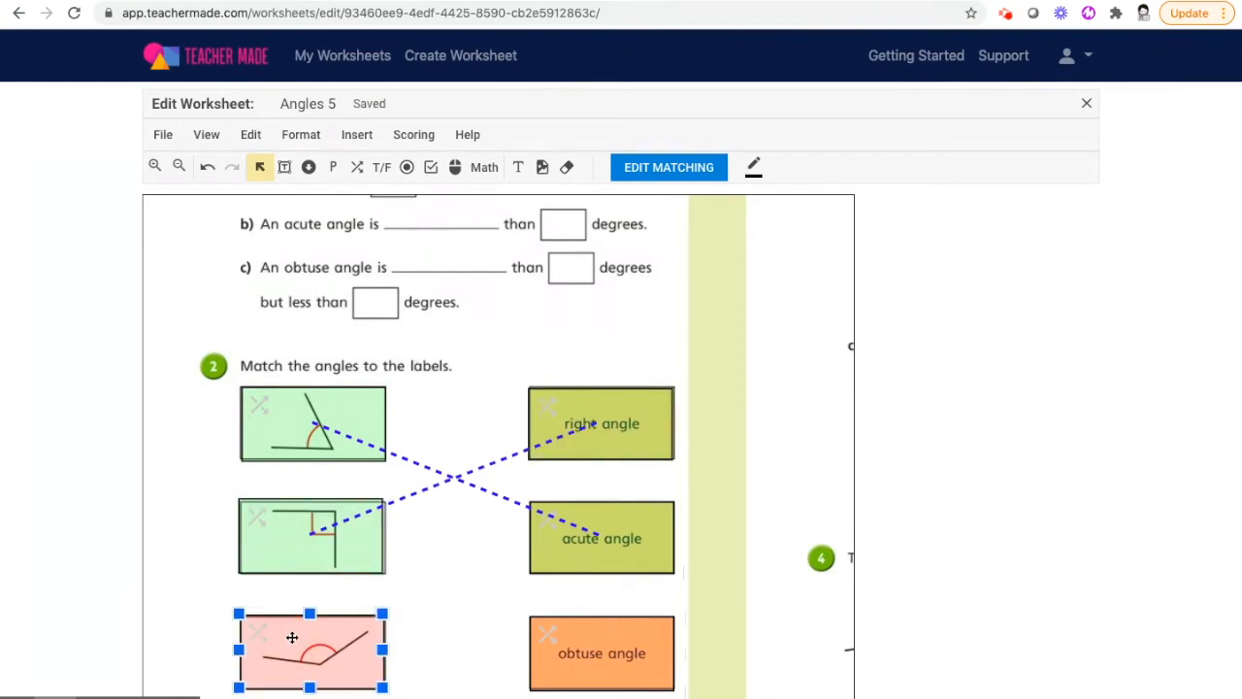
pyautogui.click(597, 649)
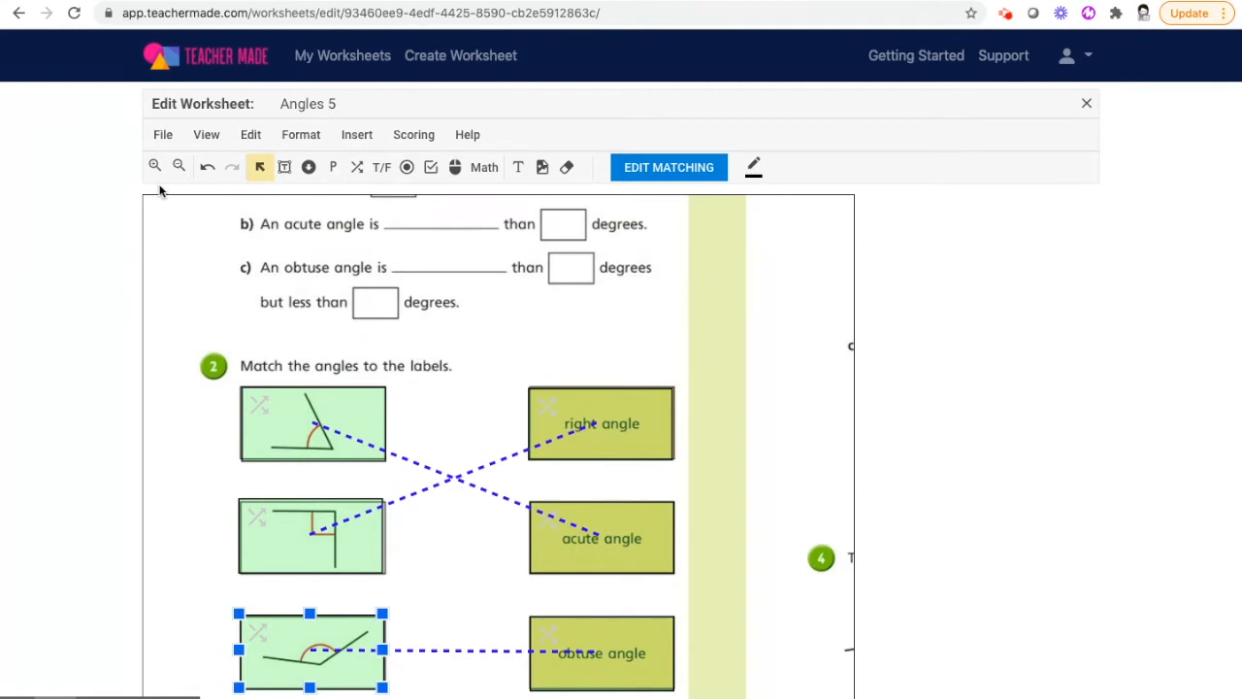
# - Preview the worksheet, match the three question 2 angles to their correct labels, check the answers, and close the preview
pyautogui.click(208, 136)
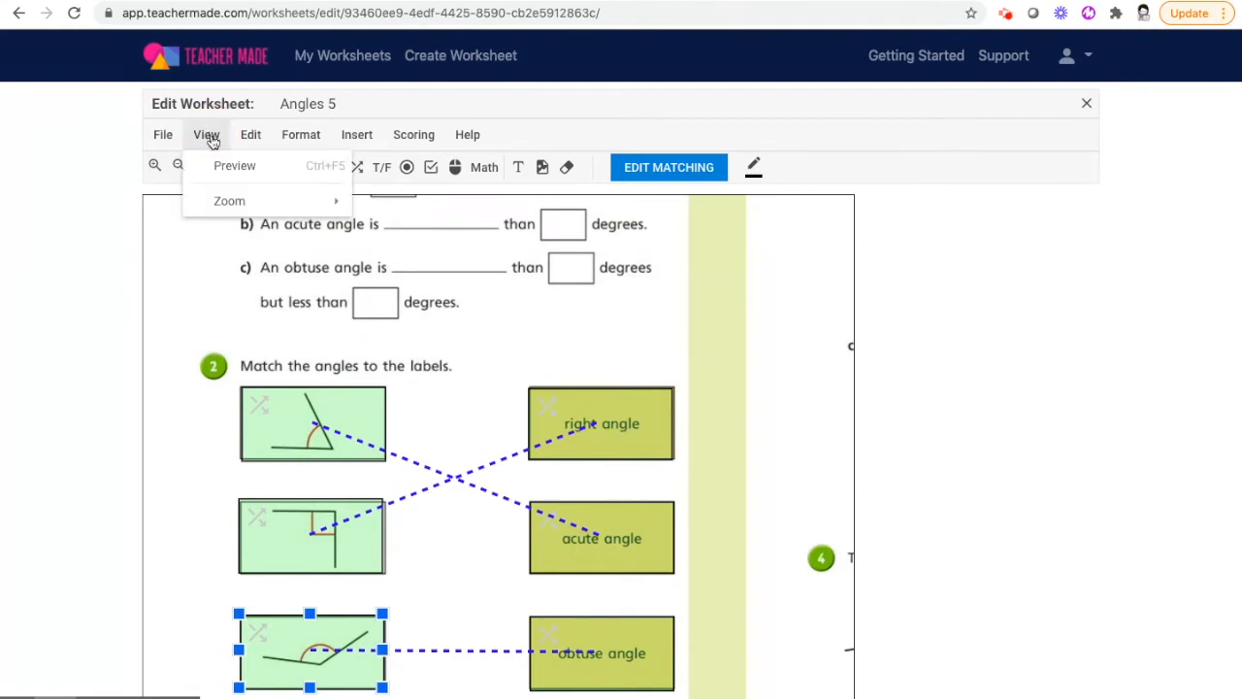
pyautogui.click(226, 170)
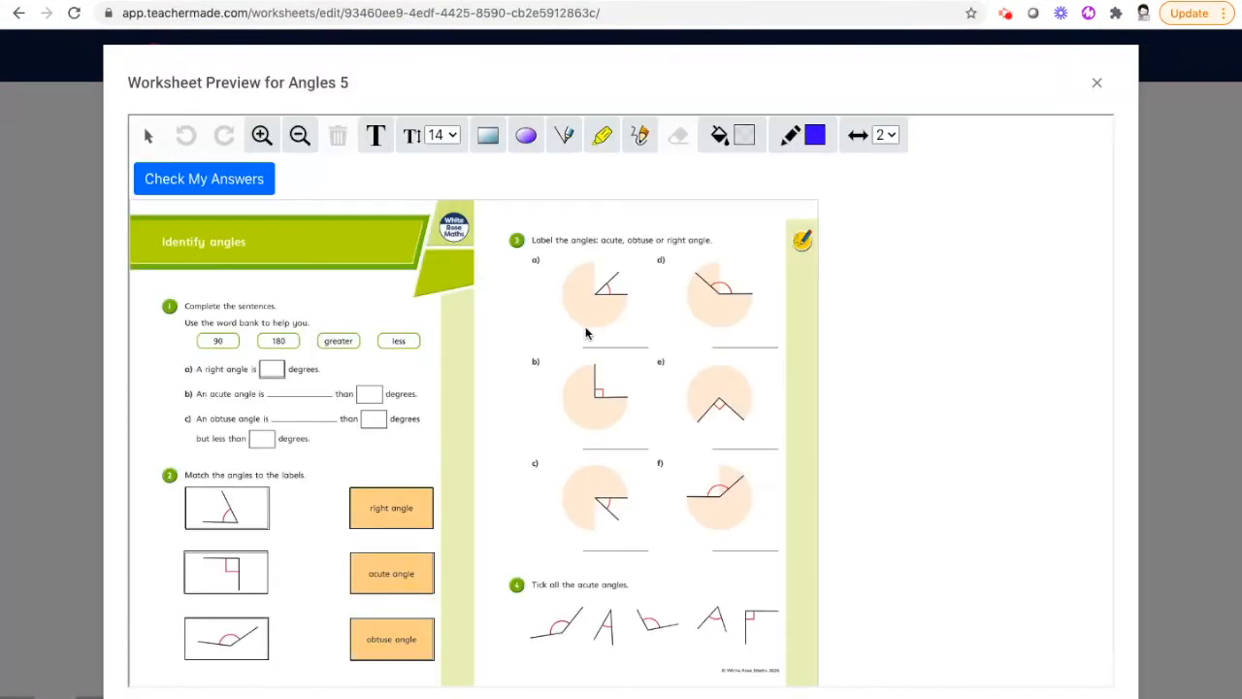
pyautogui.click(261, 135)
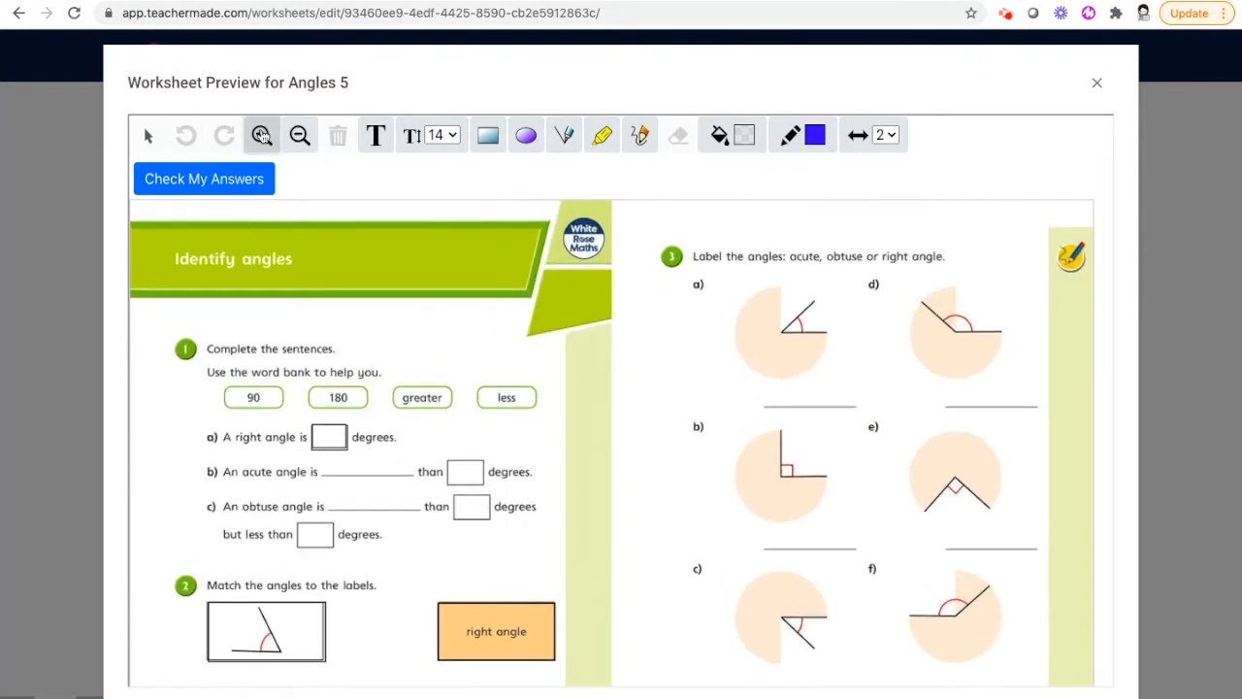
pyautogui.scroll(-3, 449, 530)
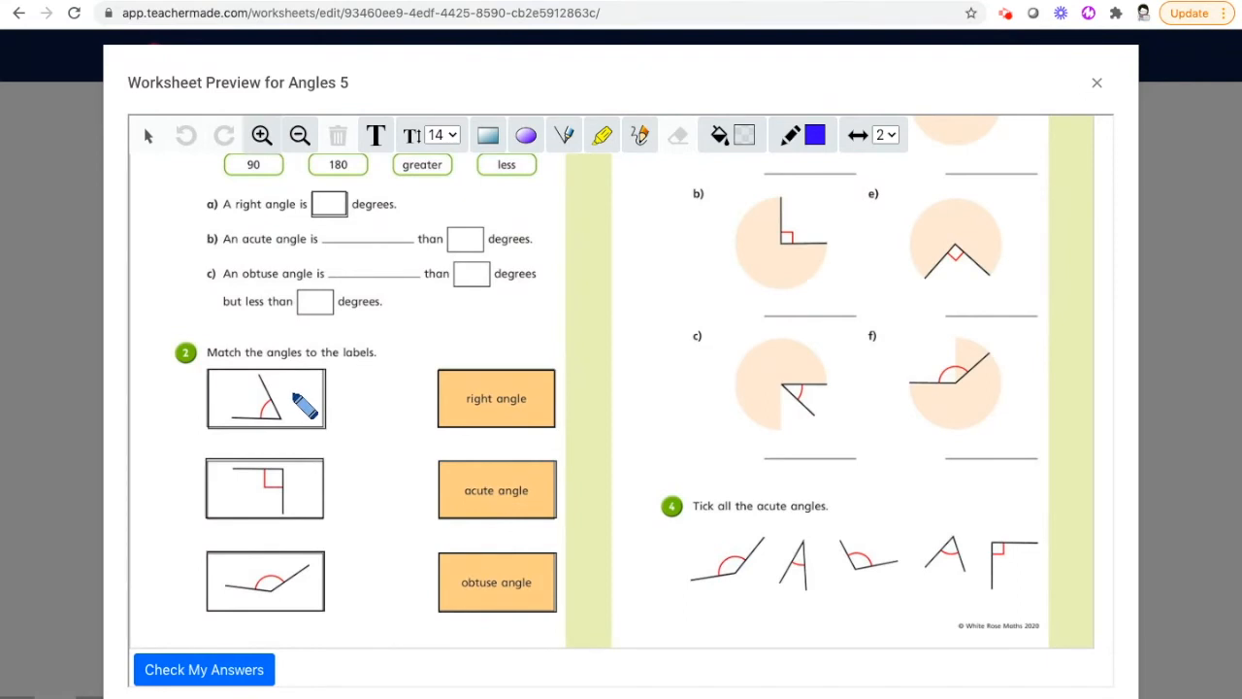
pyautogui.moveTo(294, 394); pyautogui.dragTo(453, 485)
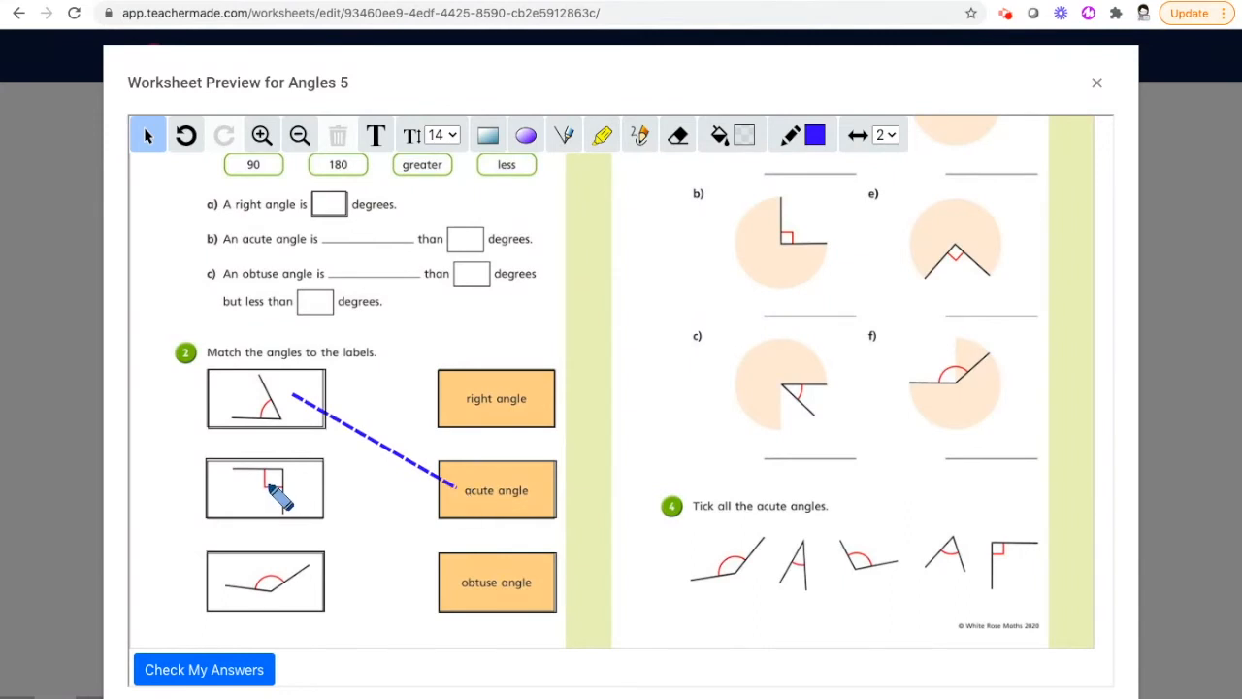
pyautogui.moveTo(266, 483); pyautogui.dragTo(455, 394)
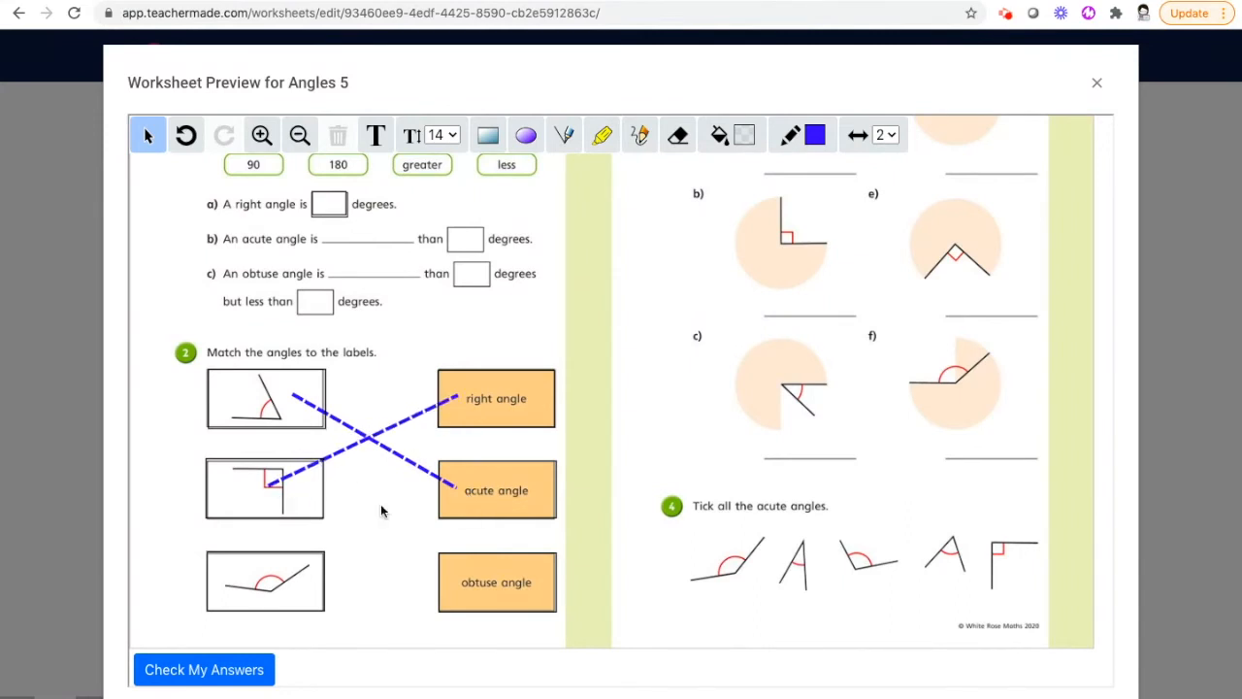
pyautogui.moveTo(276, 579); pyautogui.dragTo(473, 579)
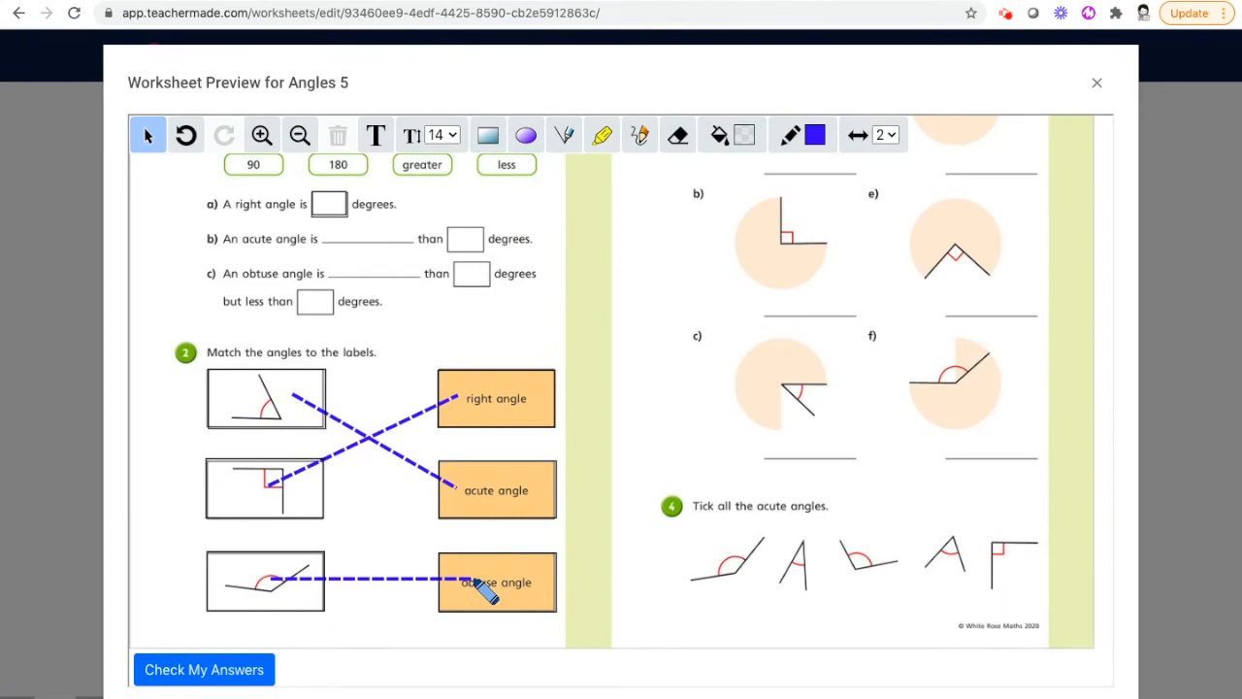
pyautogui.click(204, 670)
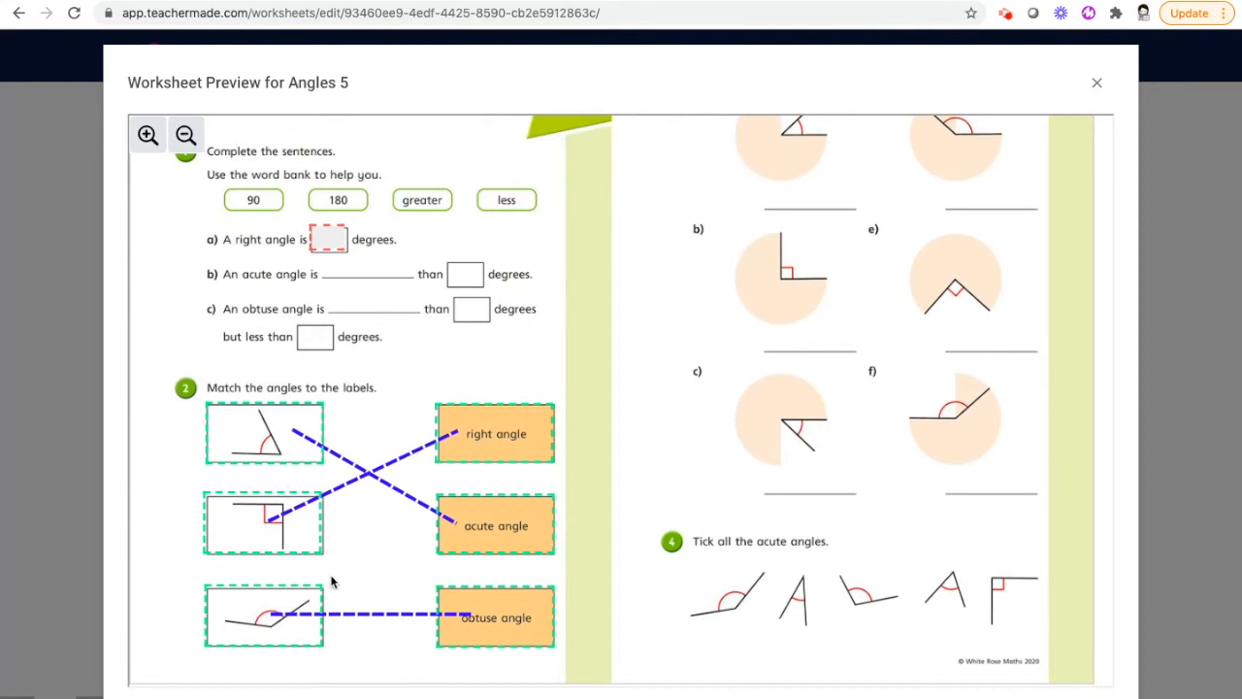
pyautogui.click(1097, 85)
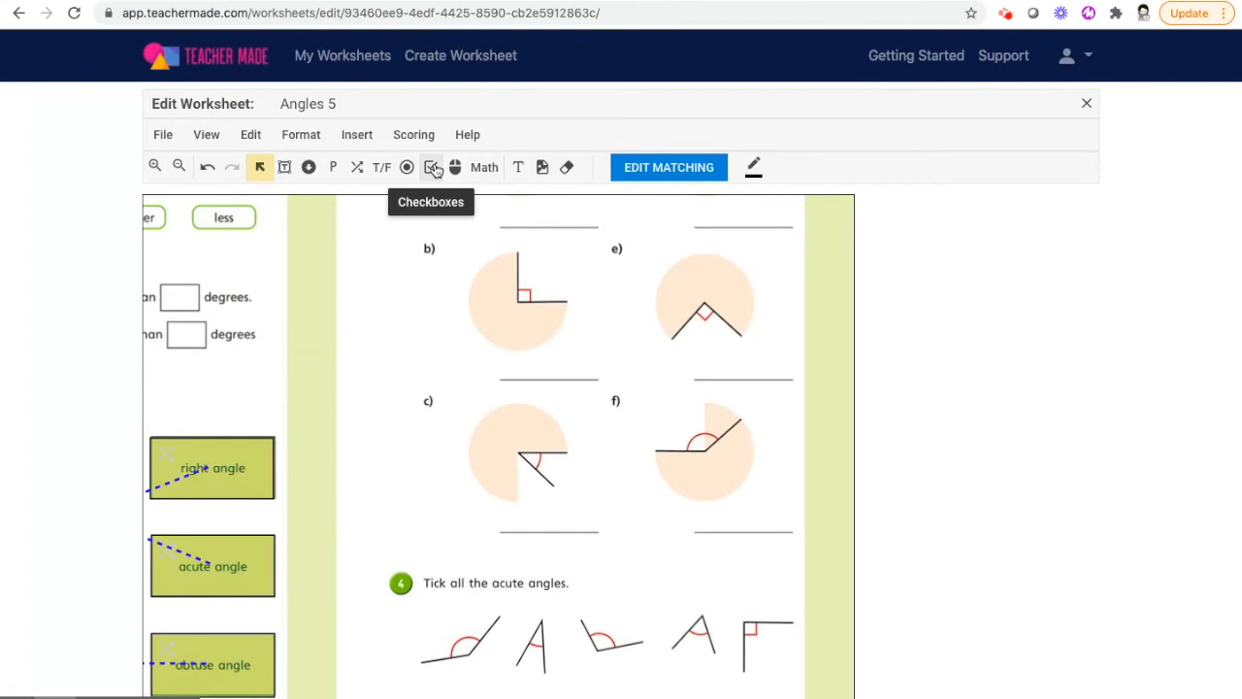
# - Insert a row of checkboxes with 5 choices beneath the question 4 angles and align it with the drawings
pyautogui.click(433, 167)
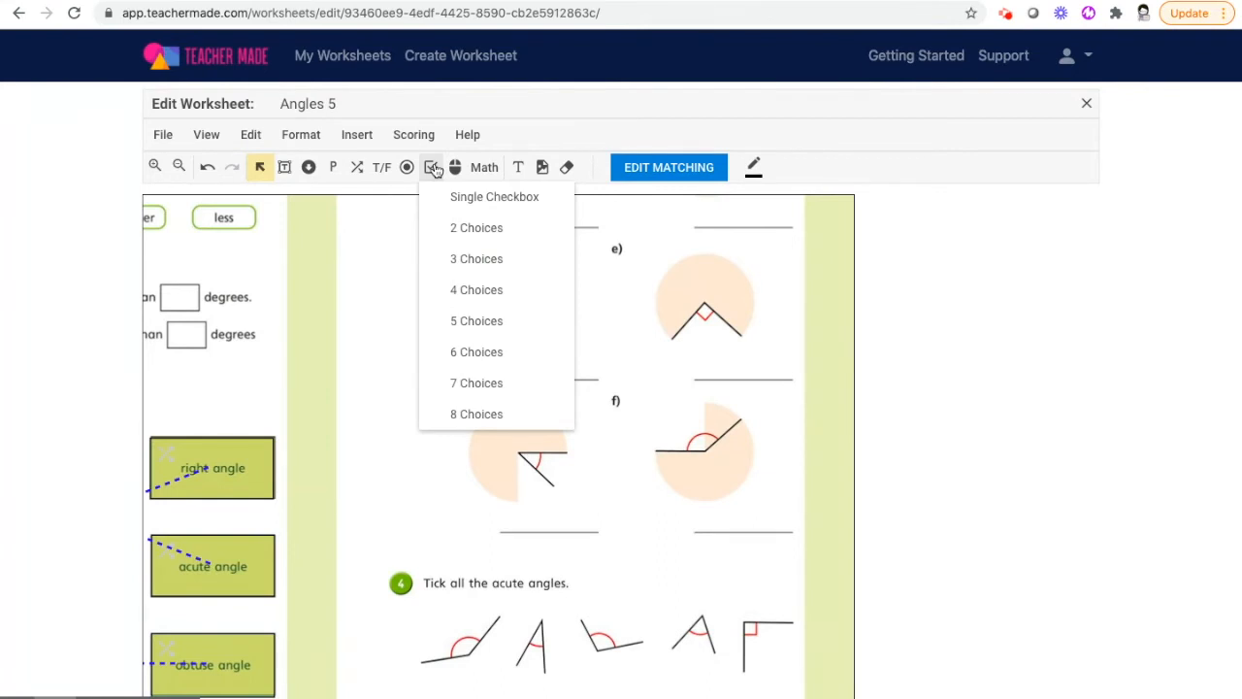
pyautogui.click(482, 321)
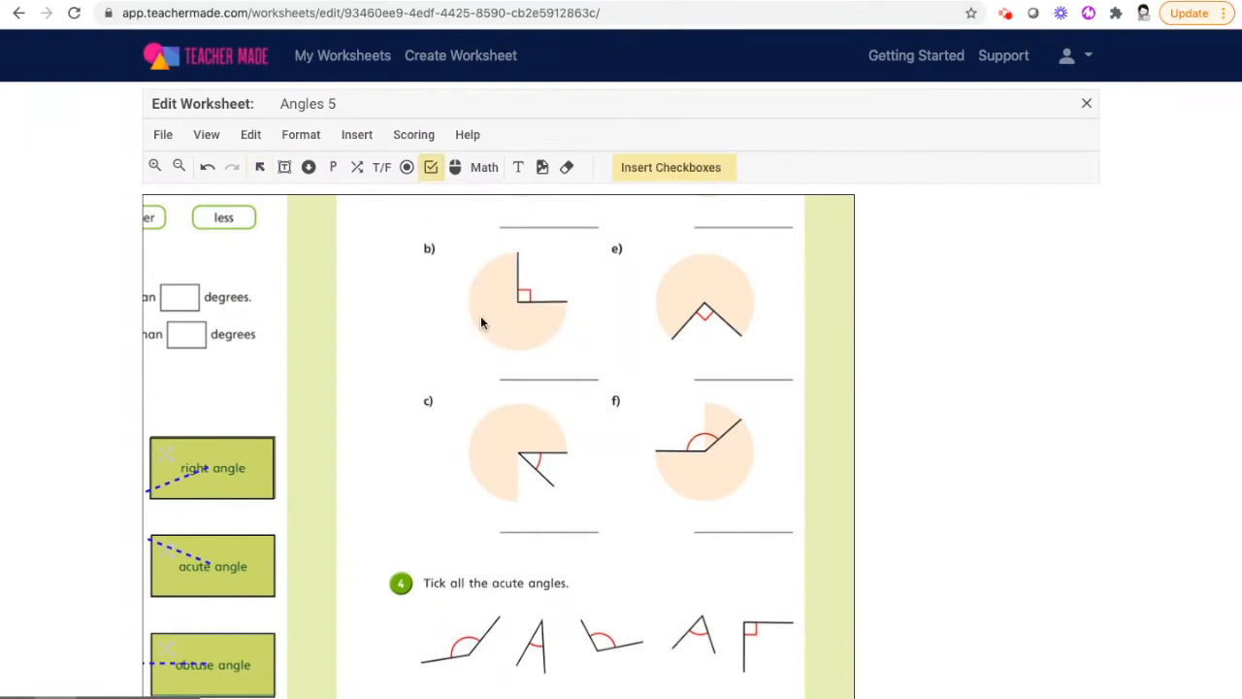
pyautogui.click(387, 677)
pyautogui.moveTo(387, 677); pyautogui.dragTo(785, 672)
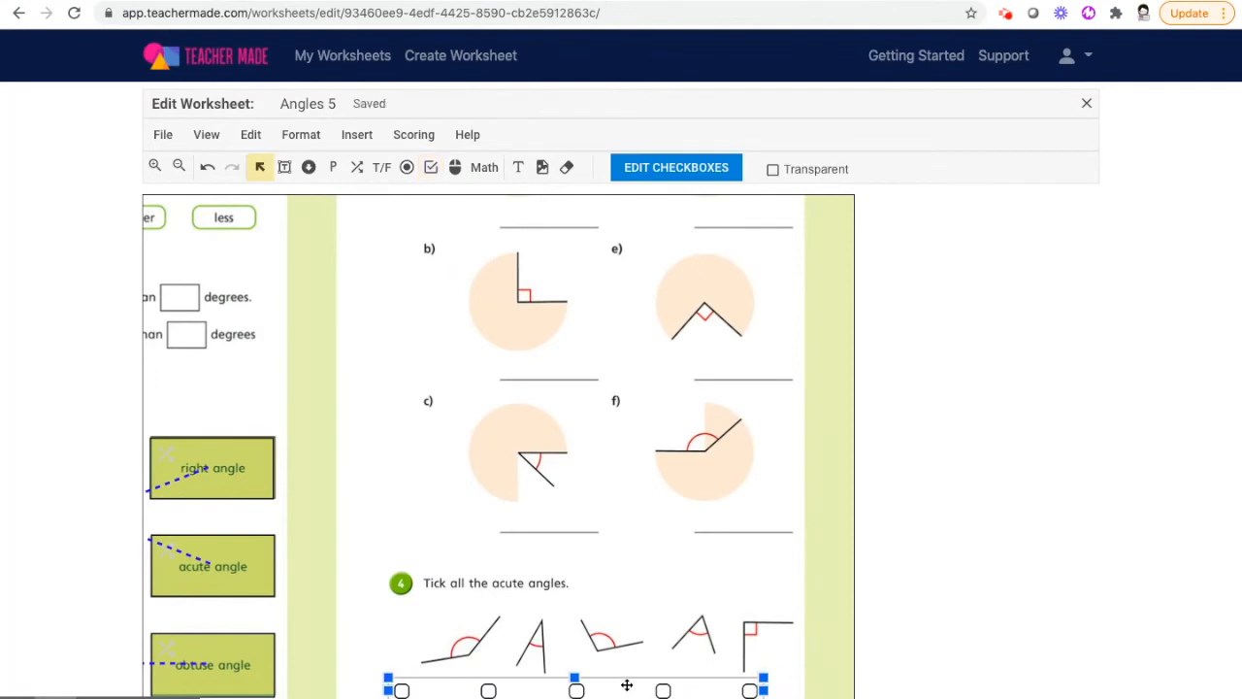
pyautogui.moveTo(622, 678); pyautogui.dragTo(579, 679)
pyautogui.click(560, 681)
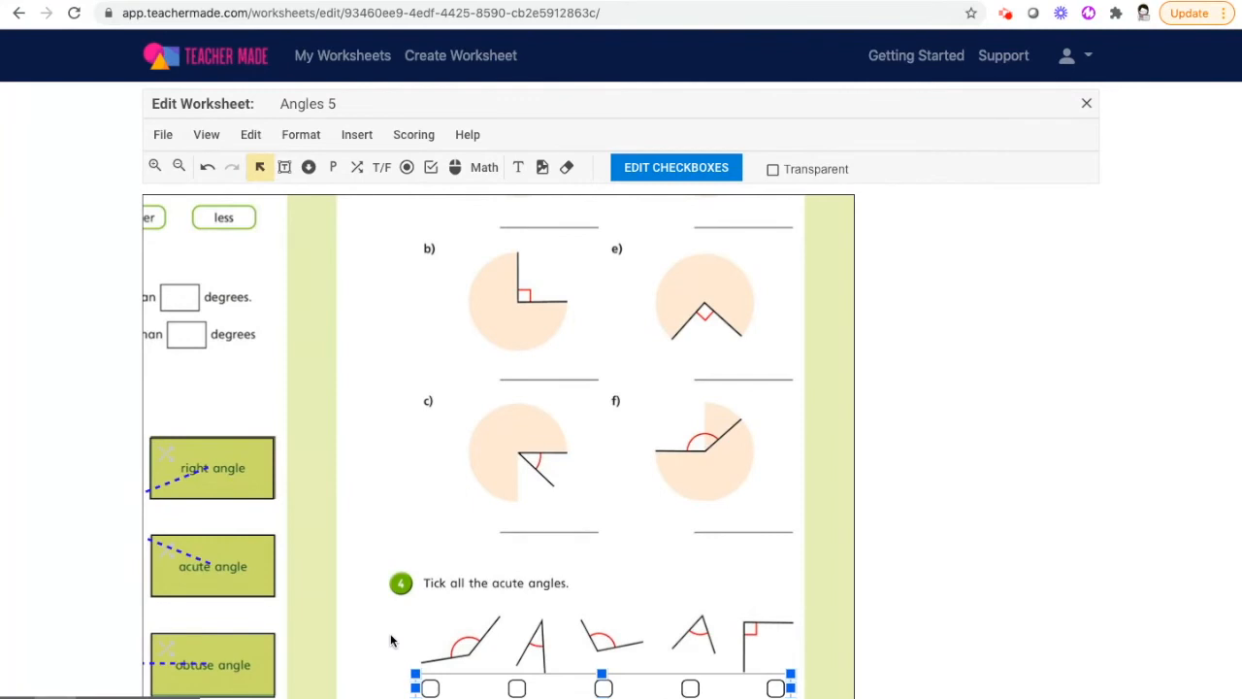
# - Mark the second and fourth checkboxes as correct and make the checkbox row transparent, keeping it beneath the question 4 angles
pyautogui.click(517, 689)
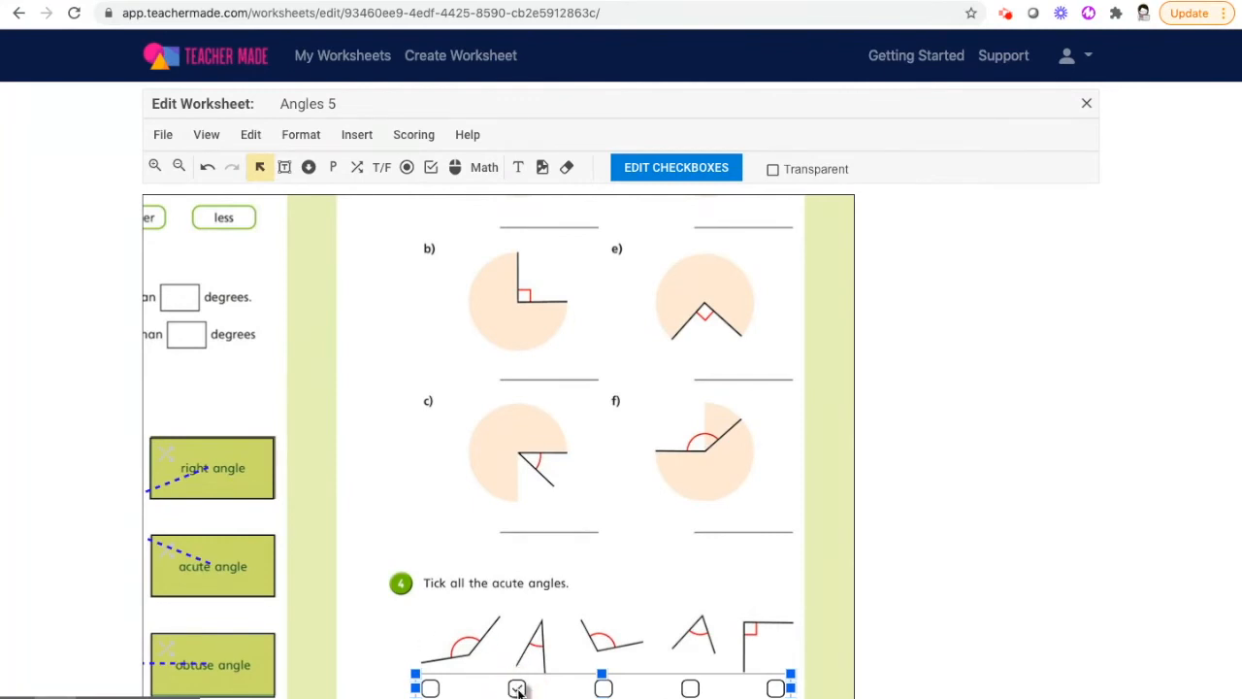
pyautogui.click(690, 688)
pyautogui.moveTo(658, 681); pyautogui.dragTo(654, 632)
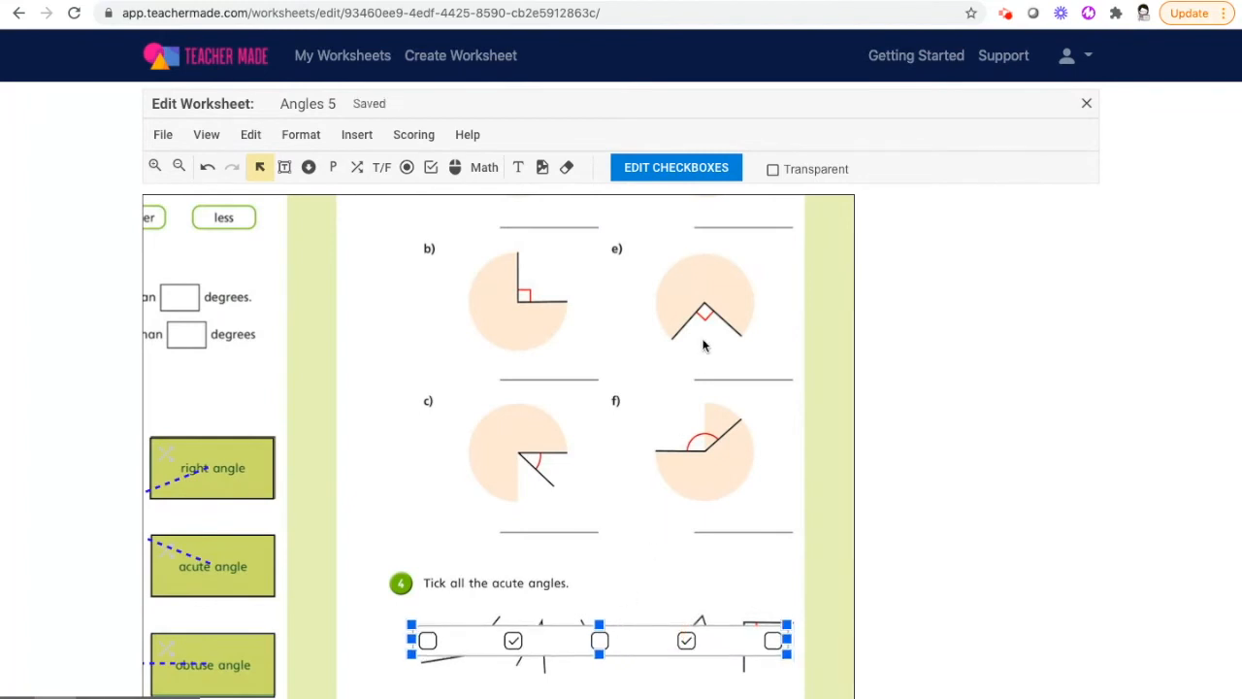
pyautogui.click(773, 170)
pyautogui.moveTo(658, 622); pyautogui.dragTo(666, 674)
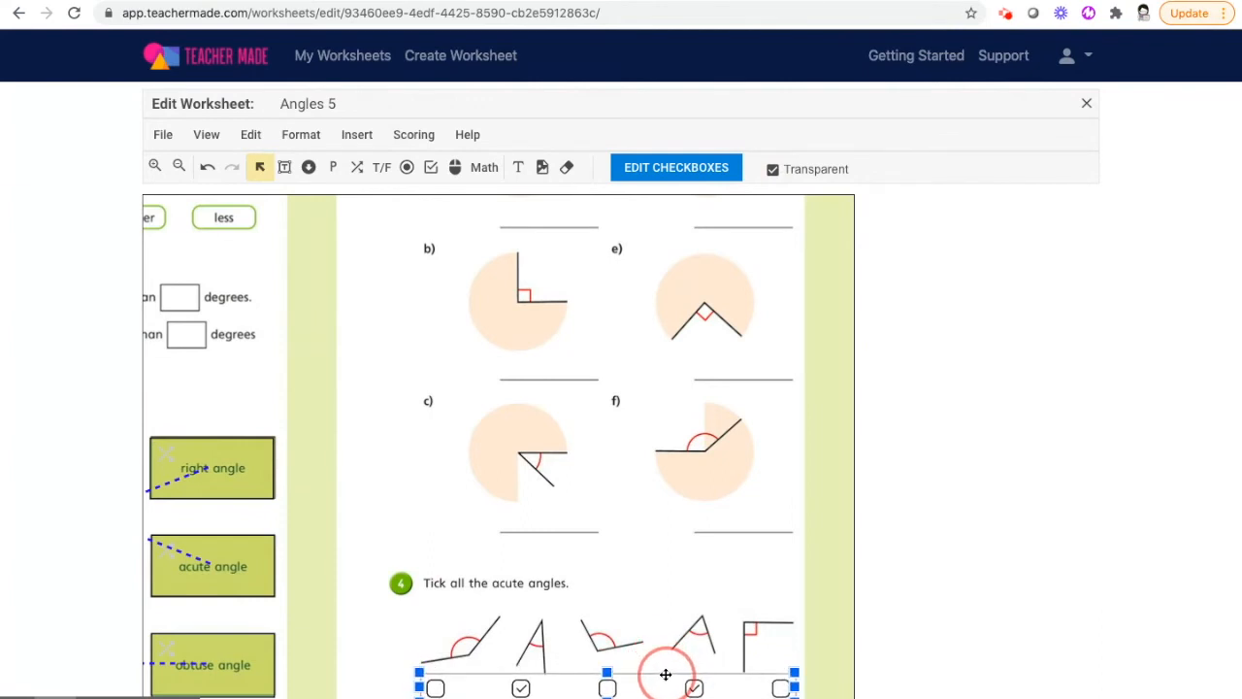
pyautogui.moveTo(666, 673); pyautogui.dragTo(666, 673)
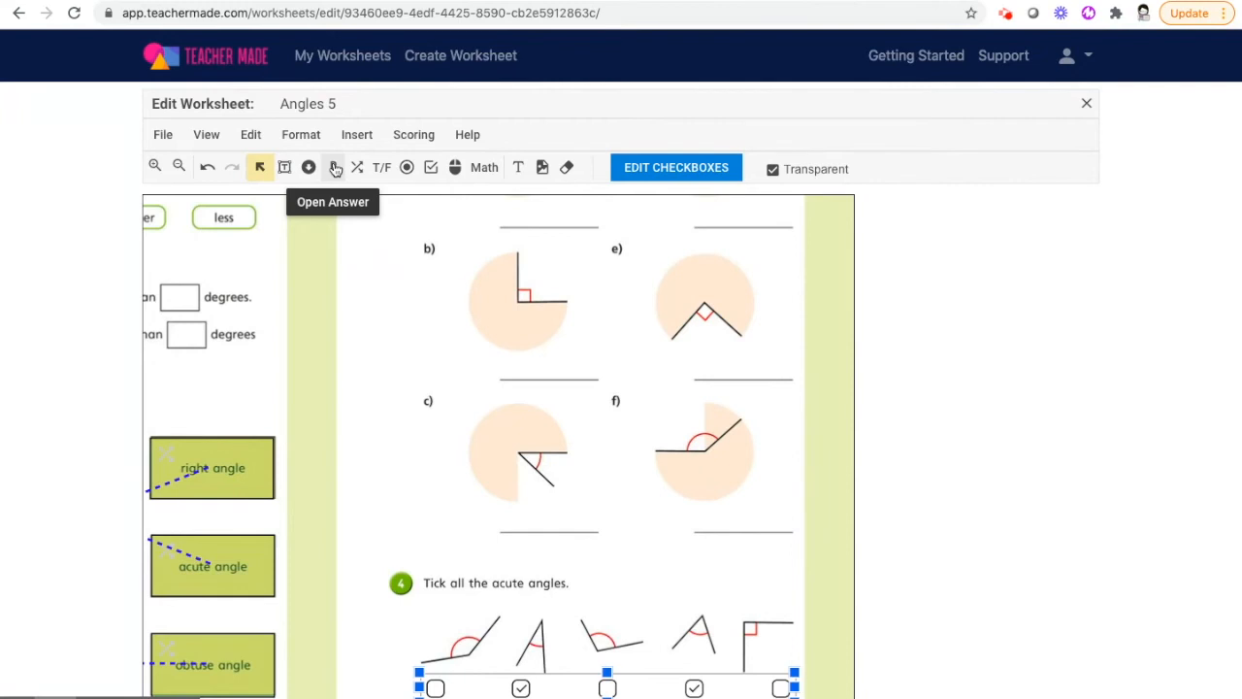
# - Insert a True / False field beside the question 3b angle and set TRUE as its correct answer
pyautogui.click(385, 169)
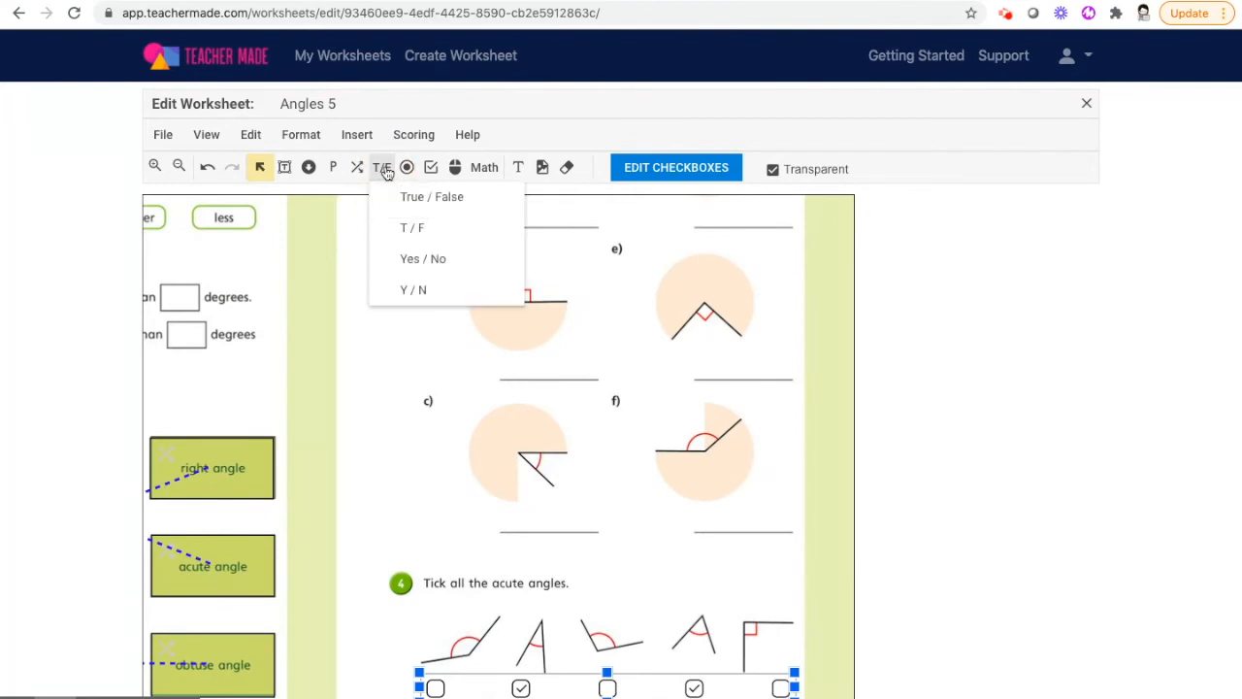
pyautogui.click(419, 198)
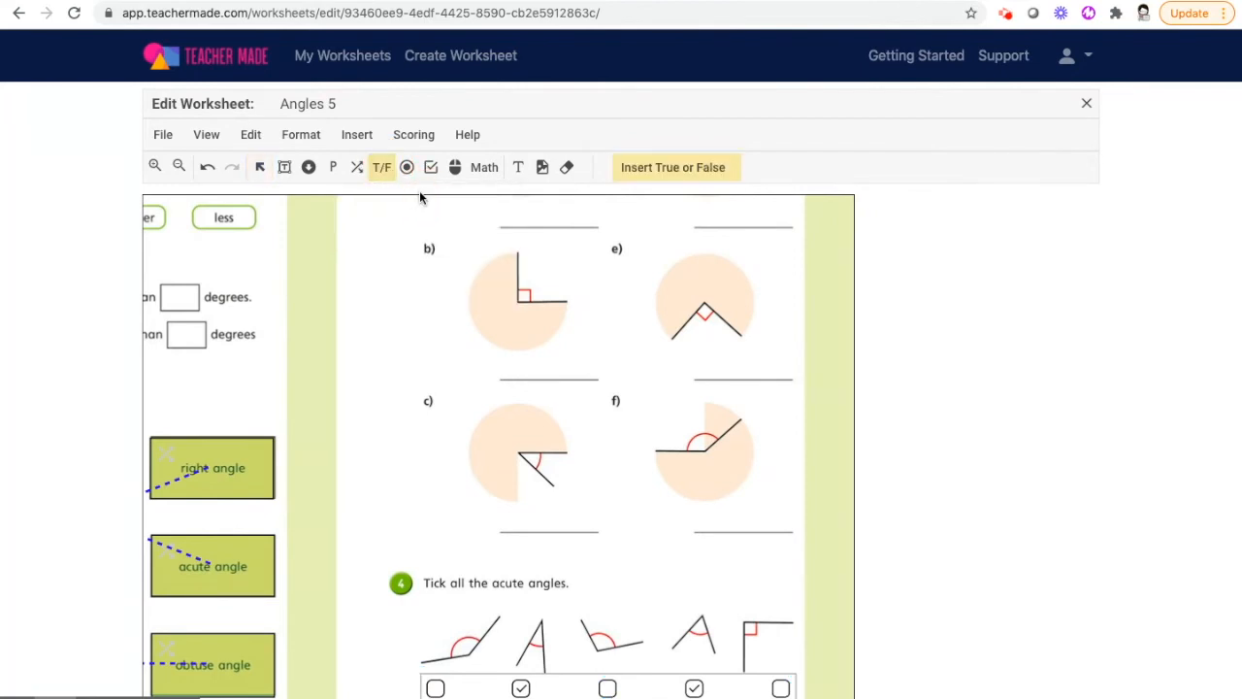
pyautogui.click(367, 330)
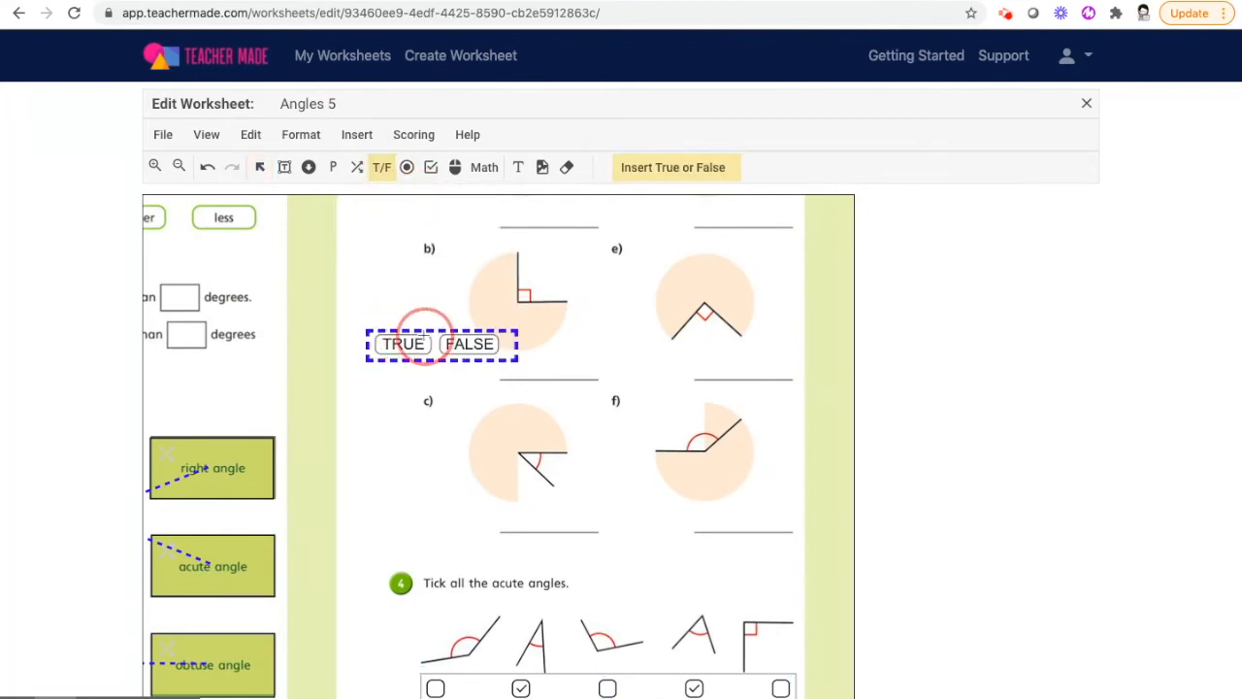
pyautogui.click(396, 347)
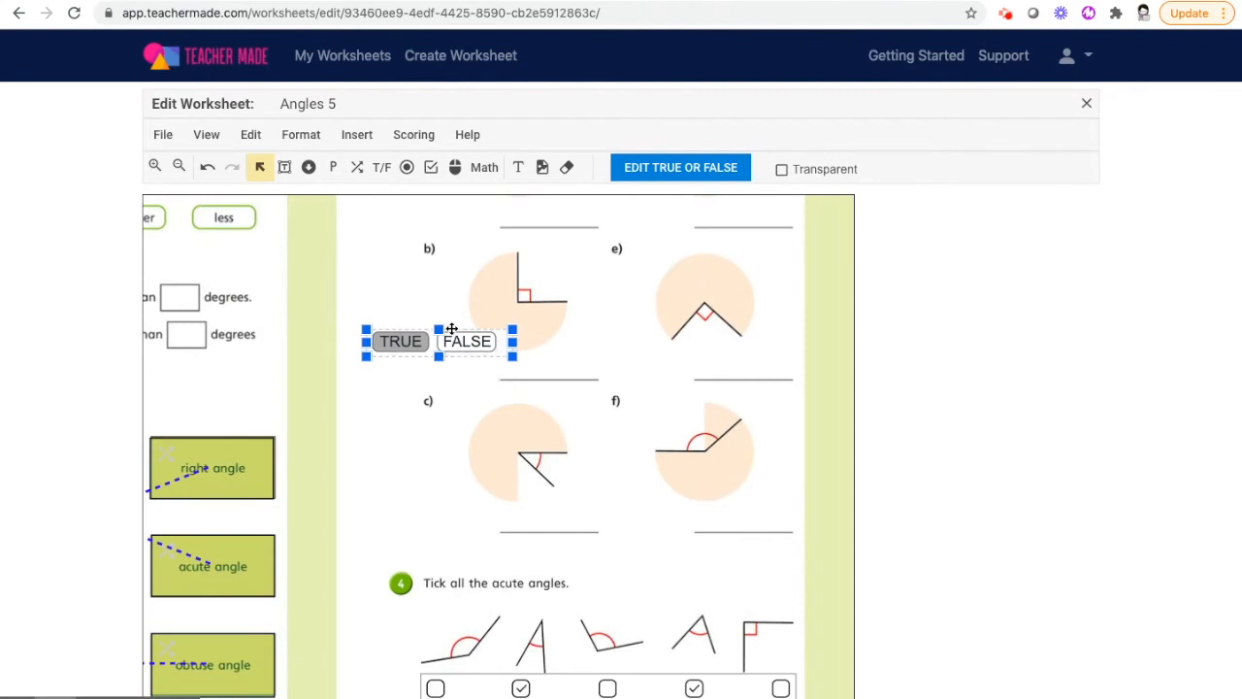
# - Delete the True / False field beside the question 3b angle and look over the available Math answer types
pyautogui.click(250, 136)
pyautogui.click(278, 303)
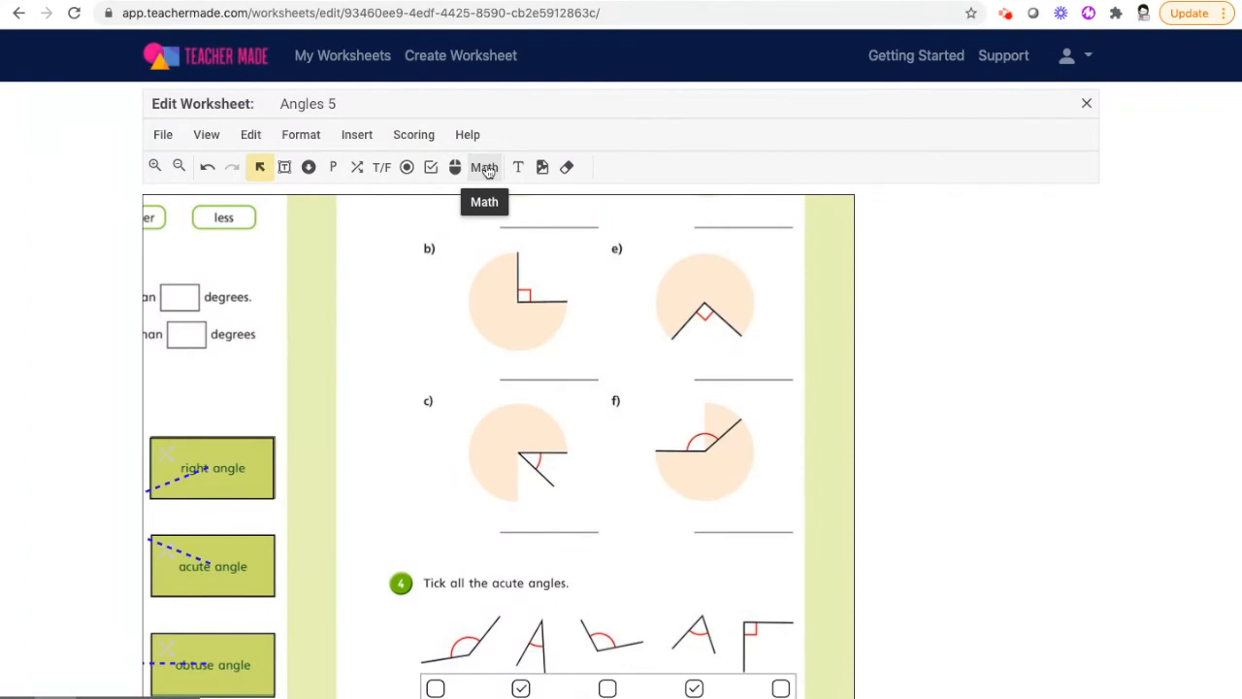
pyautogui.click(484, 167)
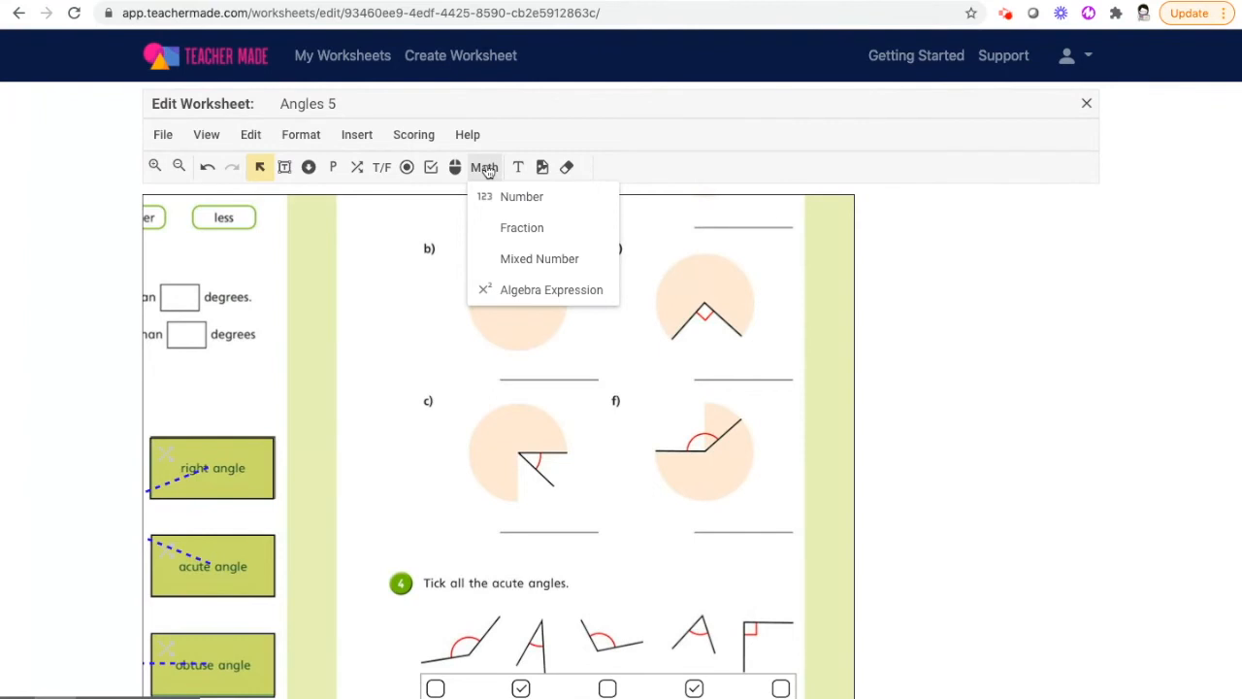
pyautogui.click(380, 247)
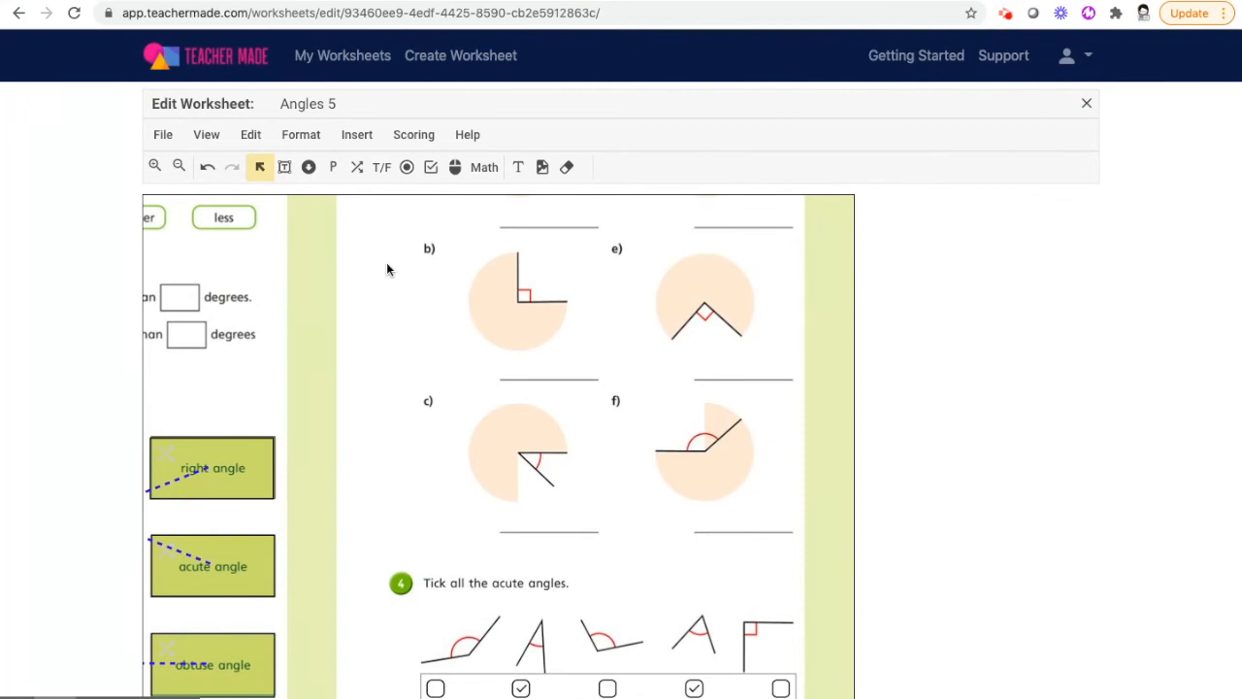
# - Close the editor and set up an Angles 5 assignment with Google account sign-in, showing students their score and correct answers on submission
pyautogui.click(164, 137)
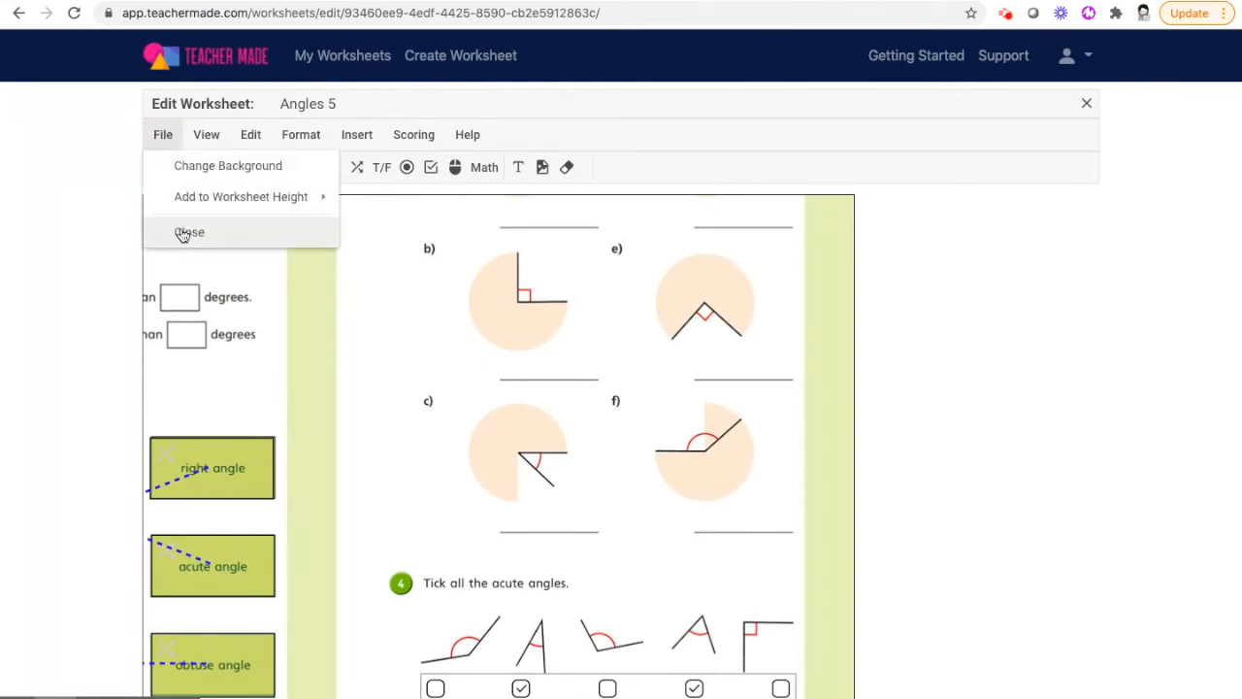
pyautogui.click(182, 232)
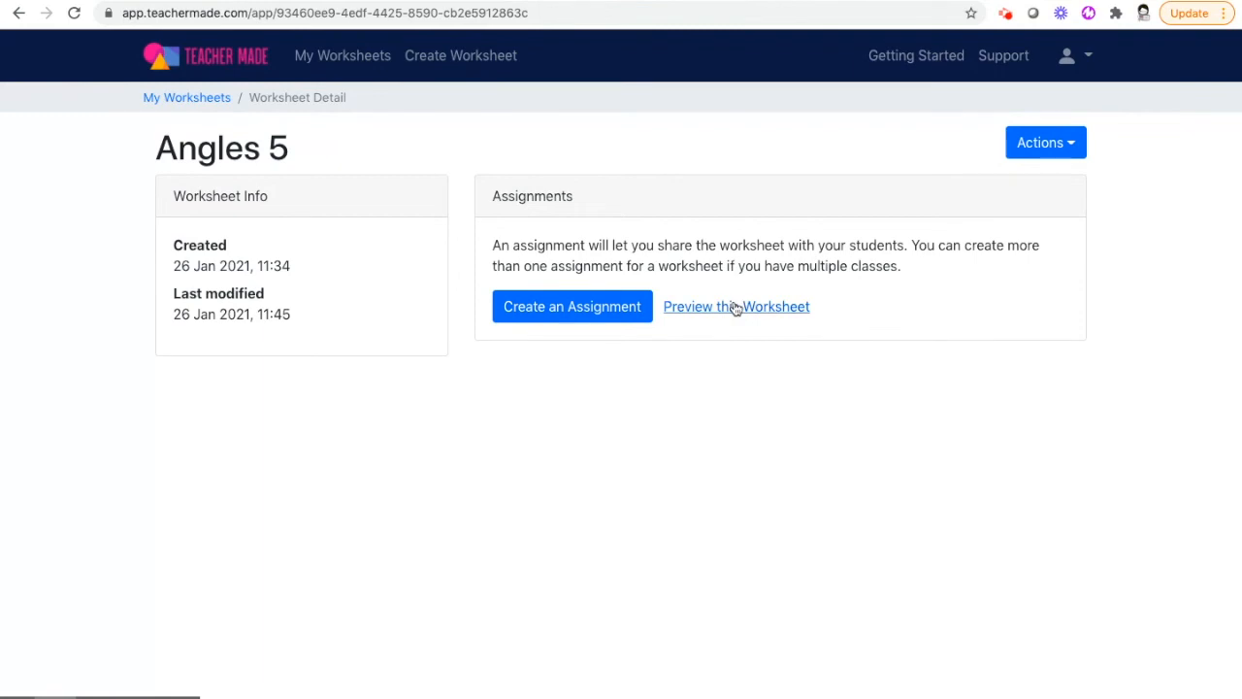
pyautogui.click(592, 307)
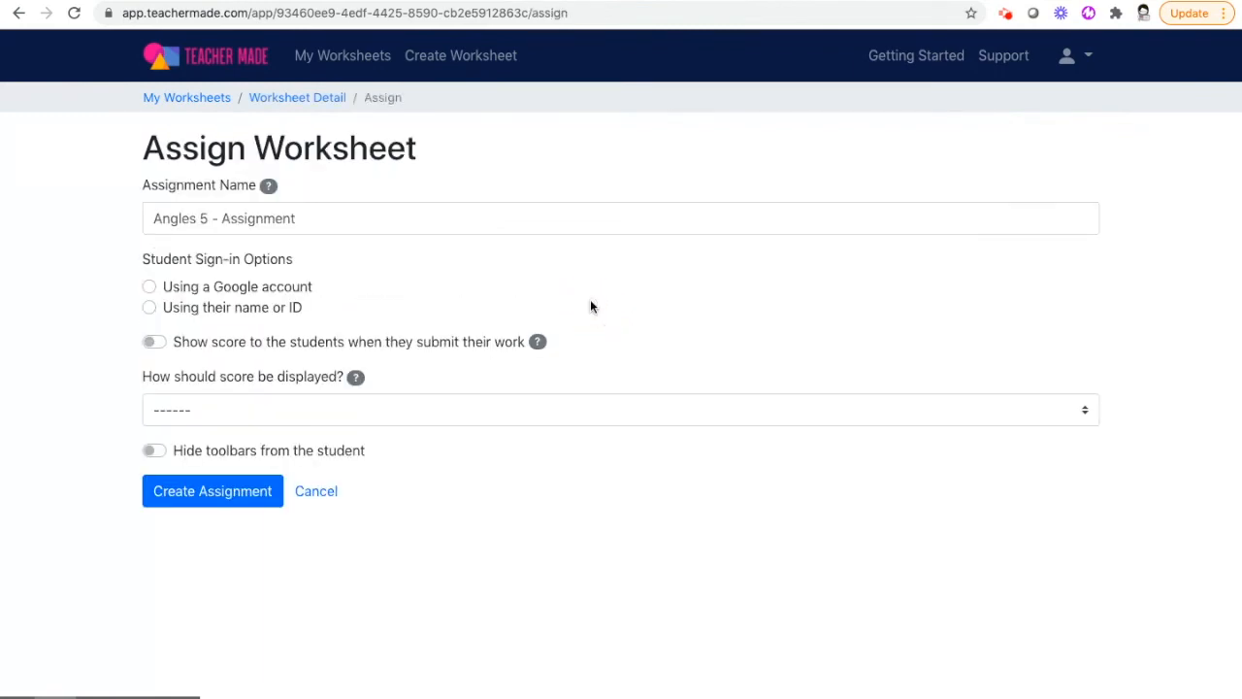
pyautogui.click(379, 285)
pyautogui.click(155, 342)
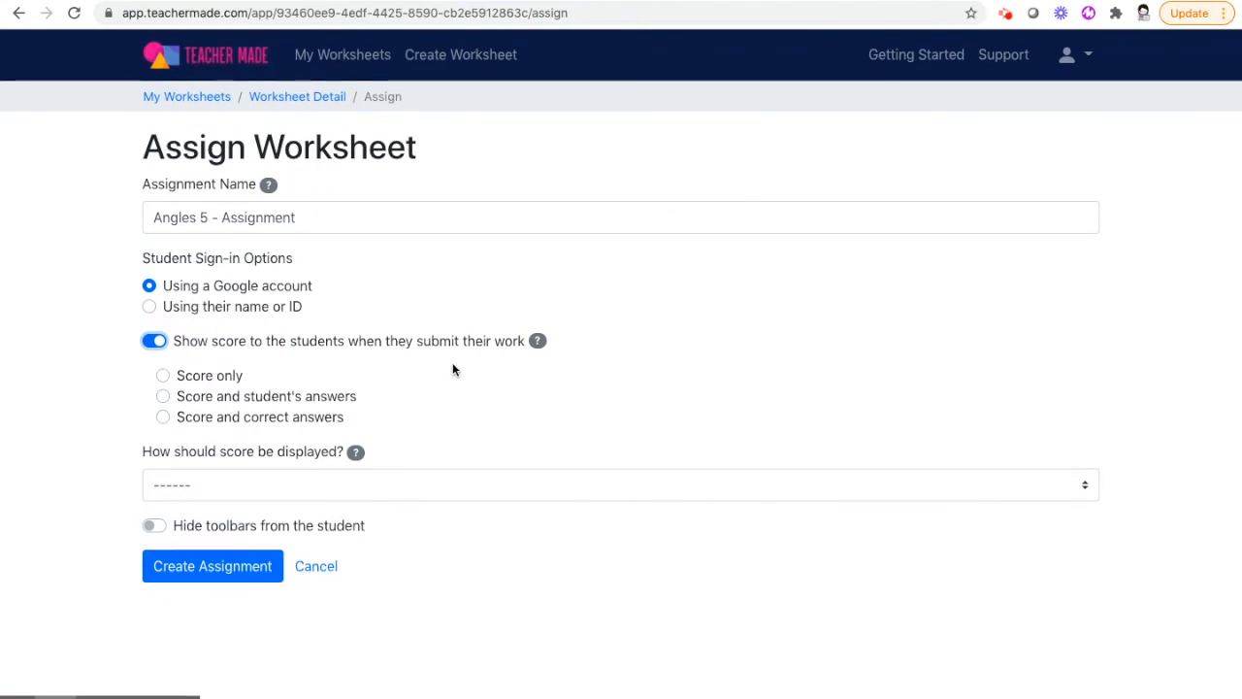
pyautogui.click(163, 419)
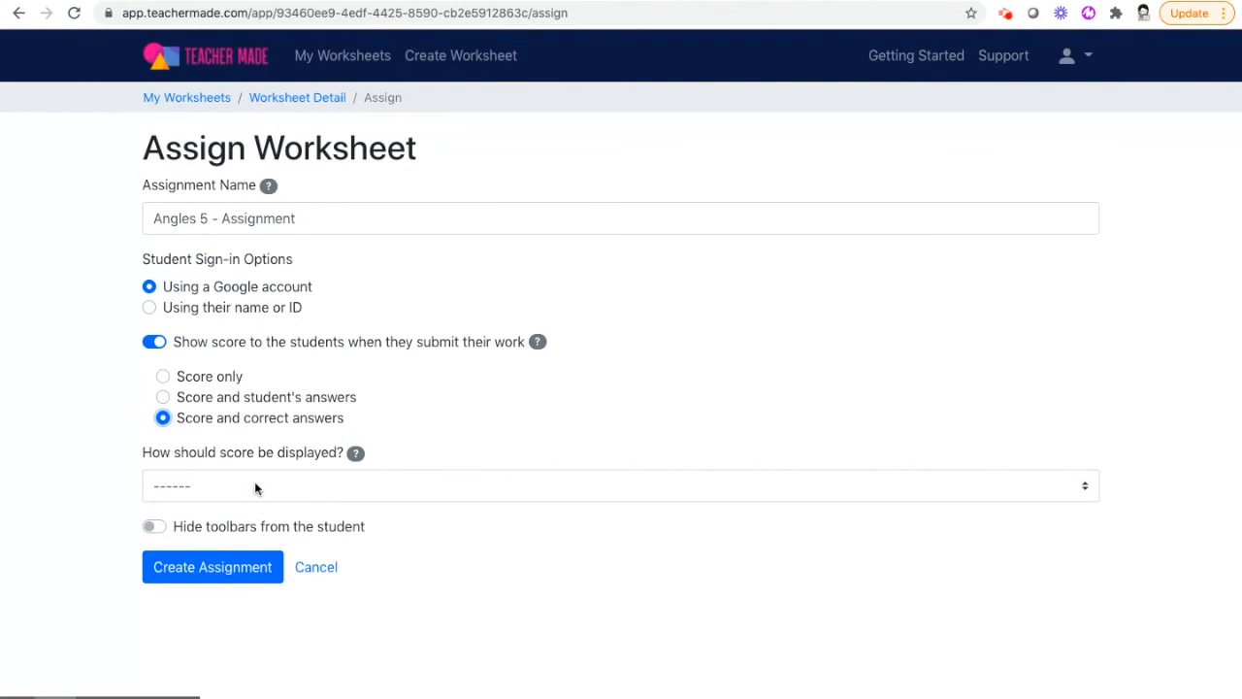
# - Set the score display to Points earned / Points Possible (Score %) and create the assignment
pyautogui.click(1082, 487)
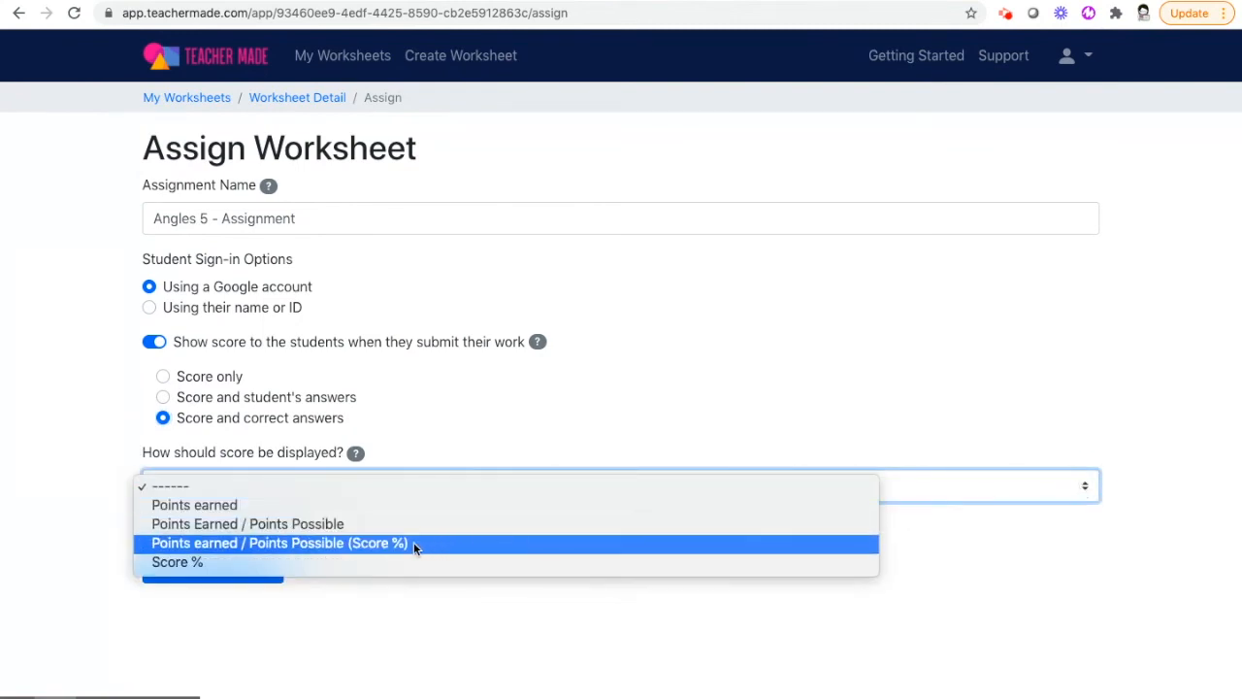
pyautogui.click(307, 542)
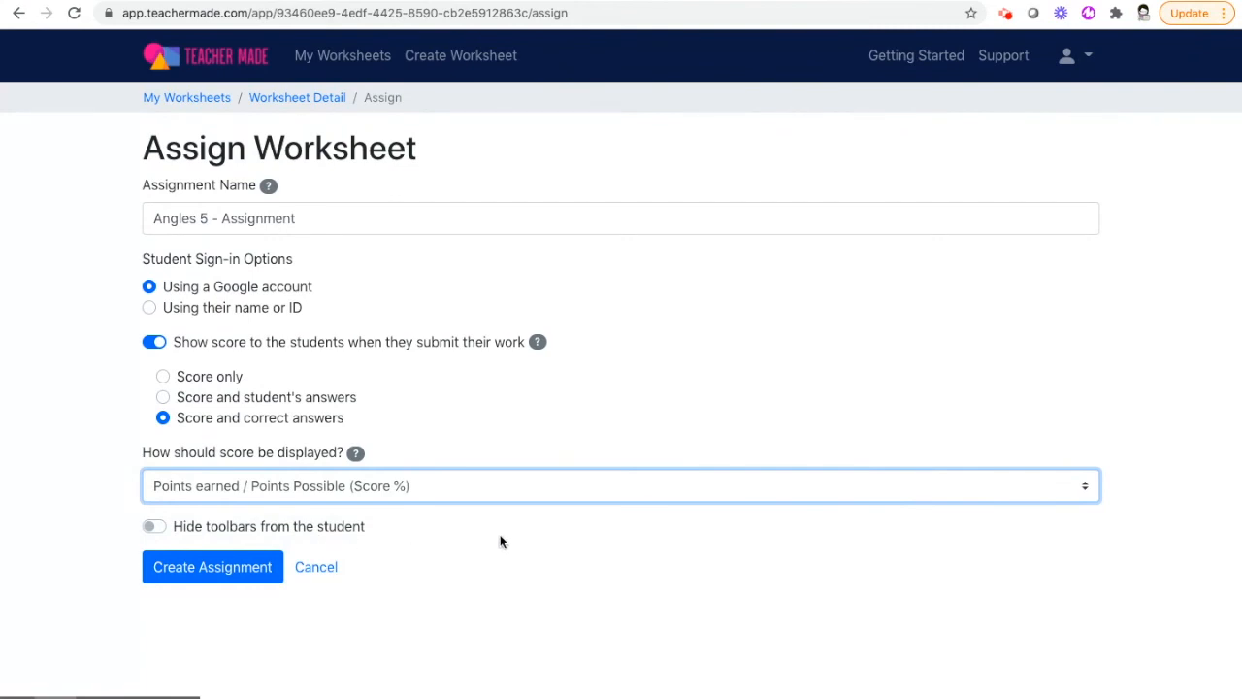
pyautogui.click(220, 572)
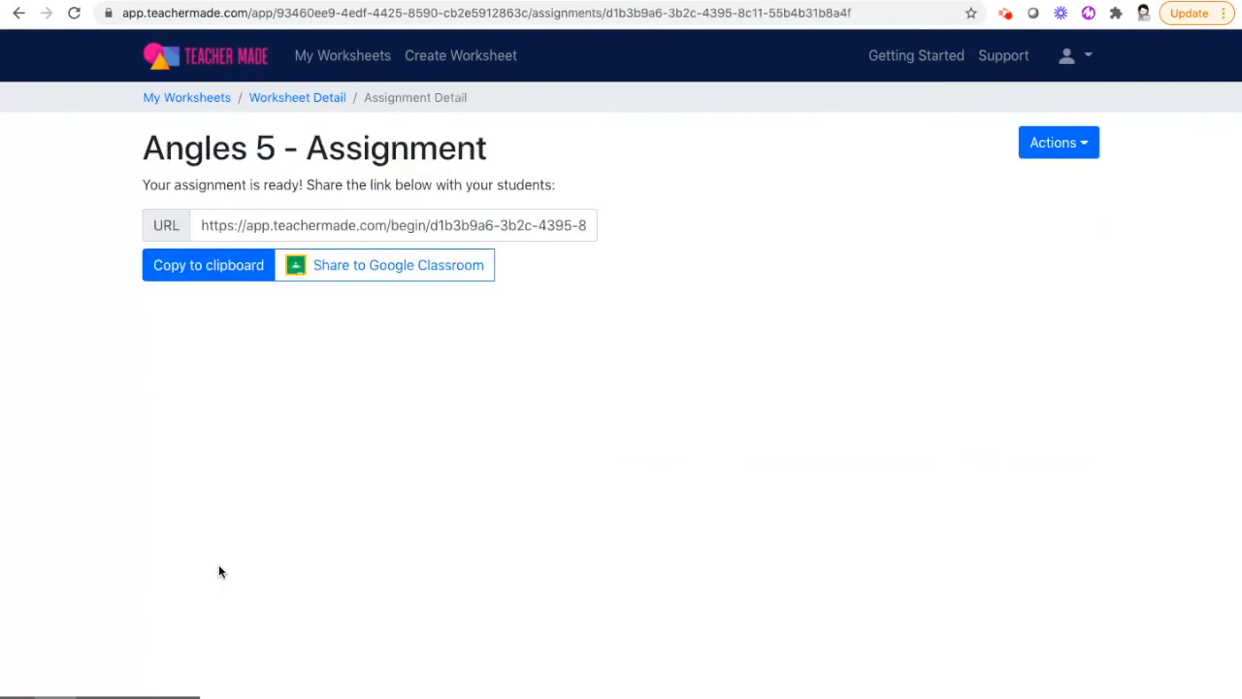
# - Copy the Angles 5 assignment link to the clipboard and view the actions available for the assignment
pyautogui.click(200, 266)
pyautogui.click(1086, 143)
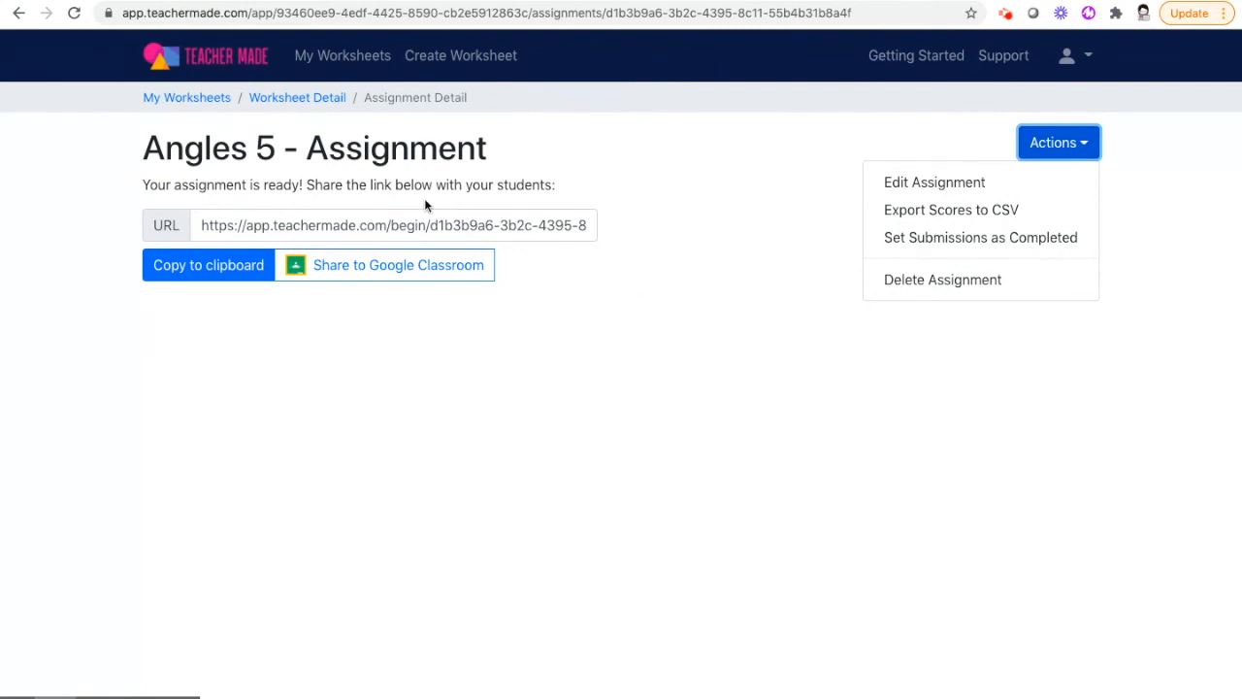
# - Open the student's submission for the Angles 4 assignment, review its marked answers and score, and close the review
pyautogui.click(301, 97)
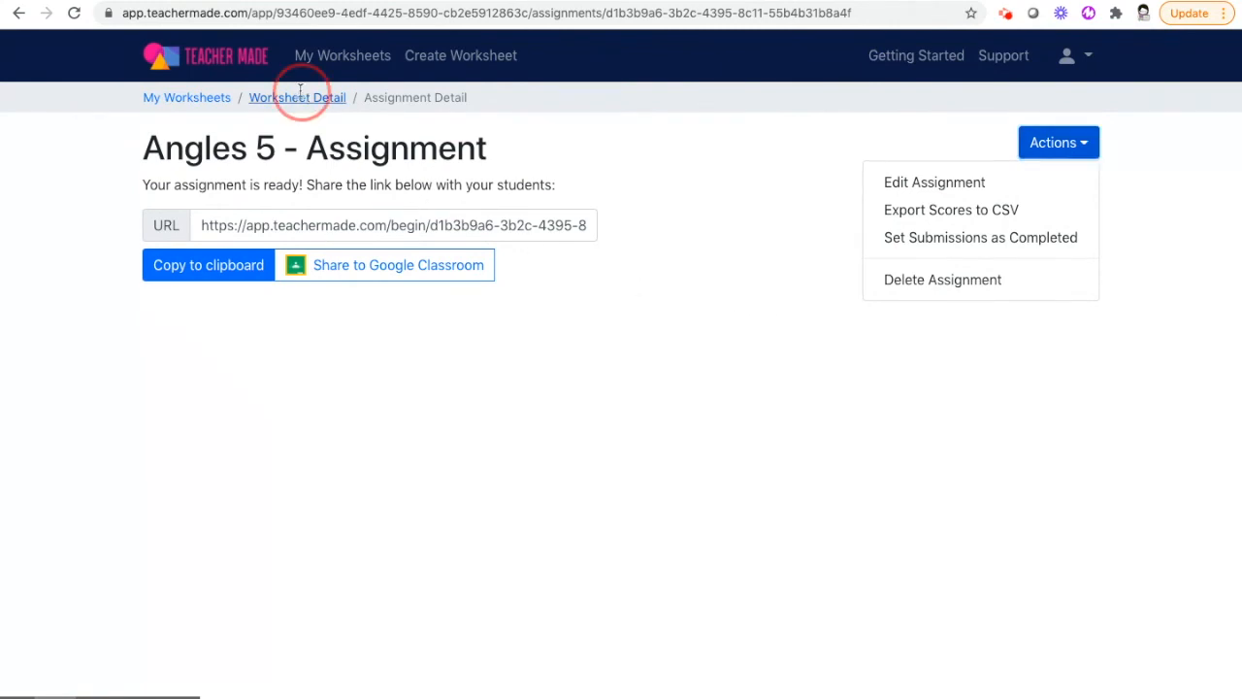
pyautogui.click(193, 100)
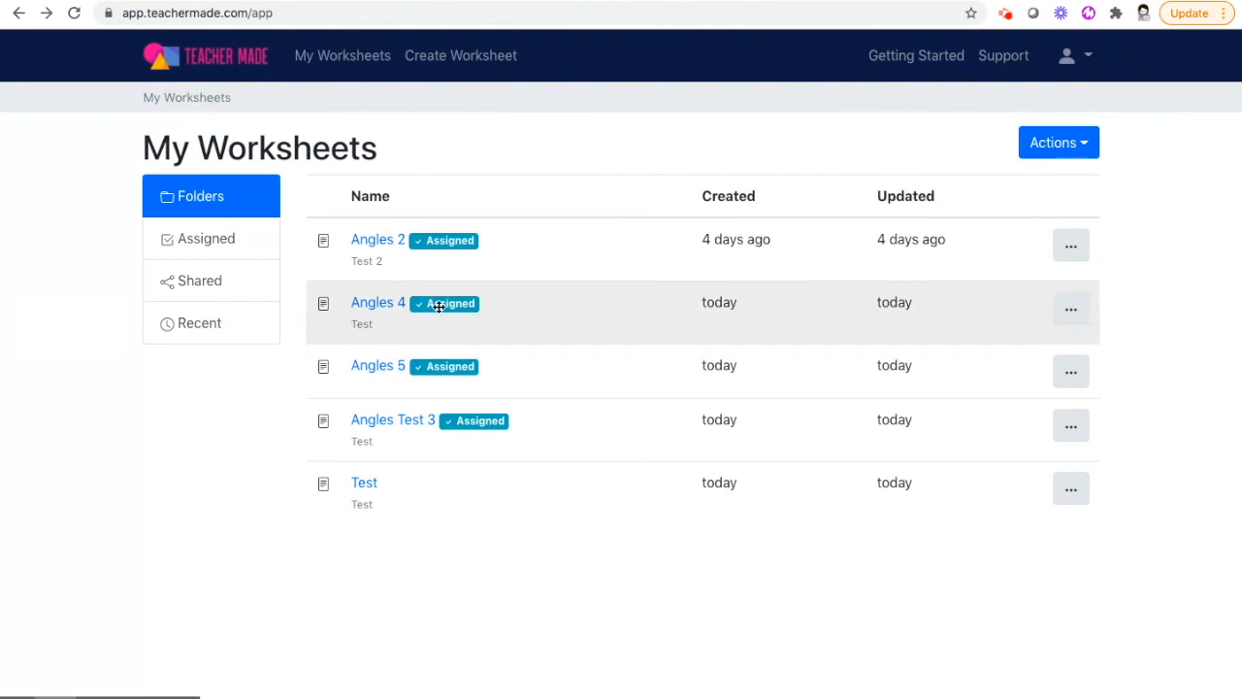
pyautogui.click(382, 304)
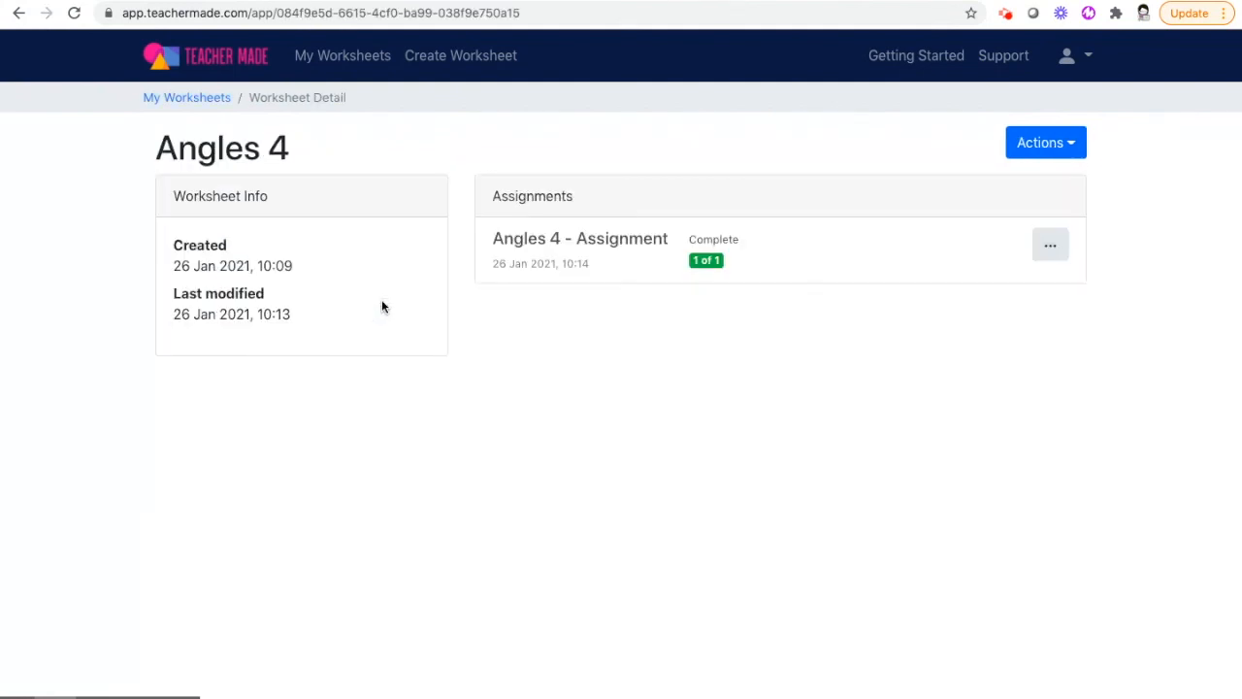
pyautogui.click(709, 262)
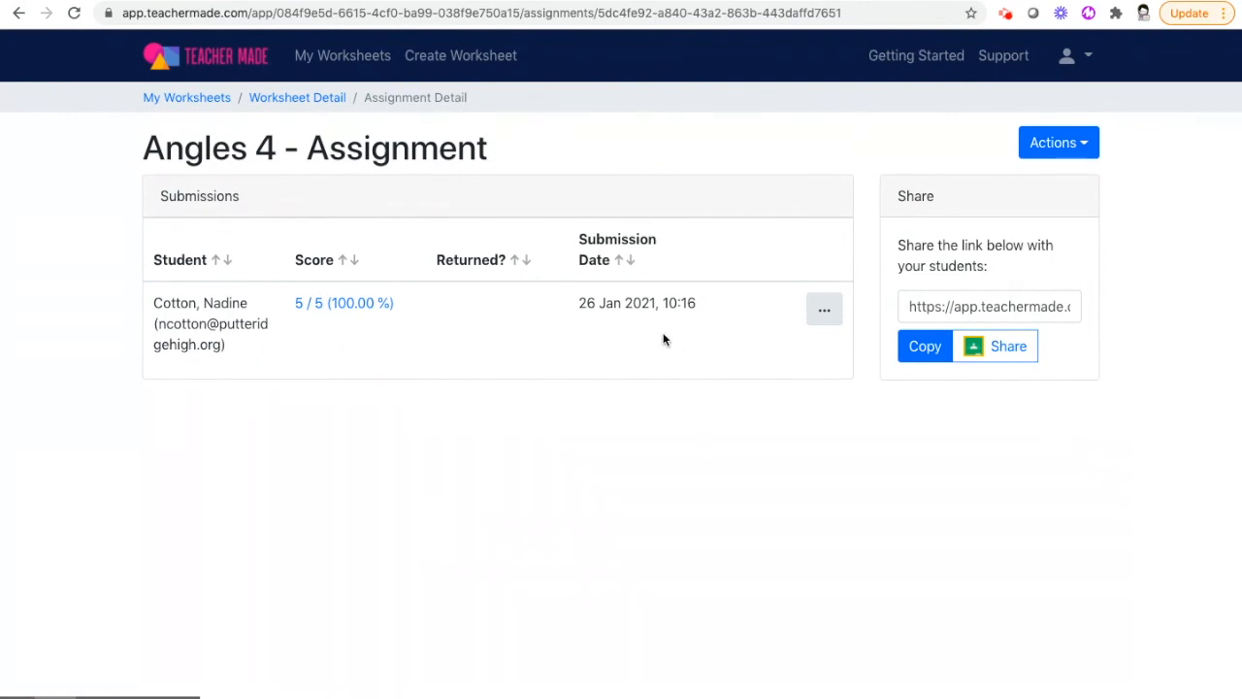
pyautogui.click(359, 303)
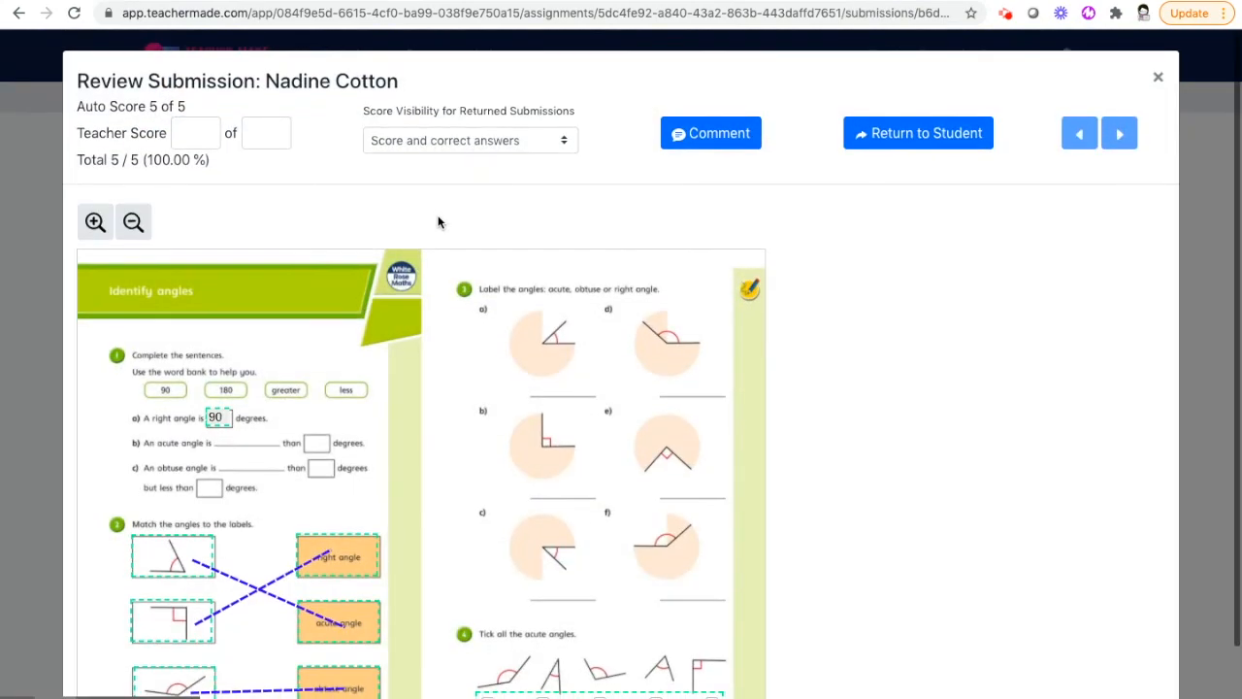
pyautogui.scroll(-1, 438, 222)
pyautogui.scroll(-1, 438, 222)
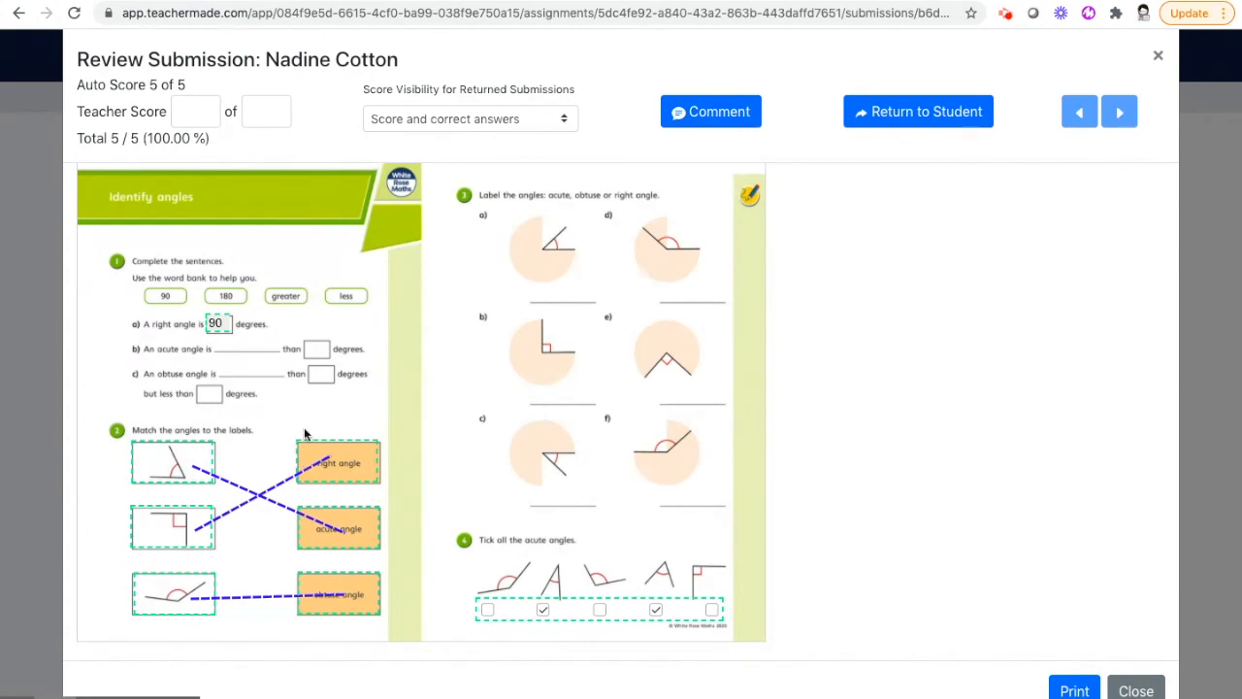
pyautogui.scroll(3, 314, 418)
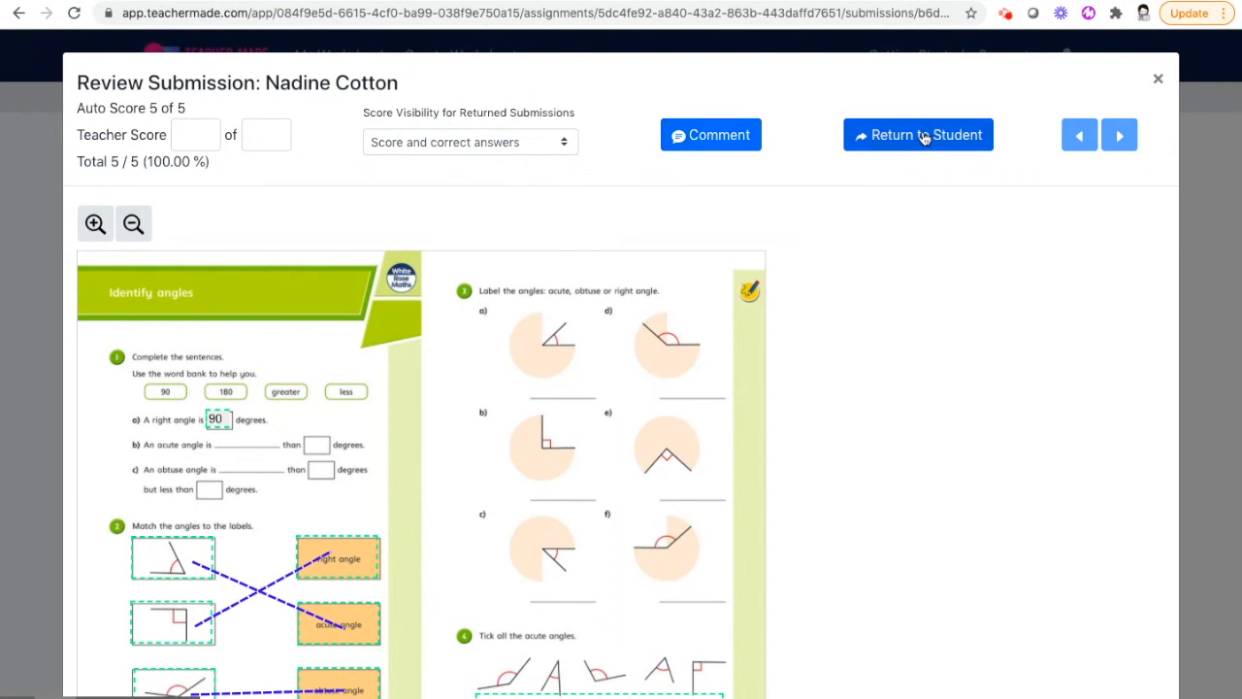
pyautogui.scroll(-2, 984, 388)
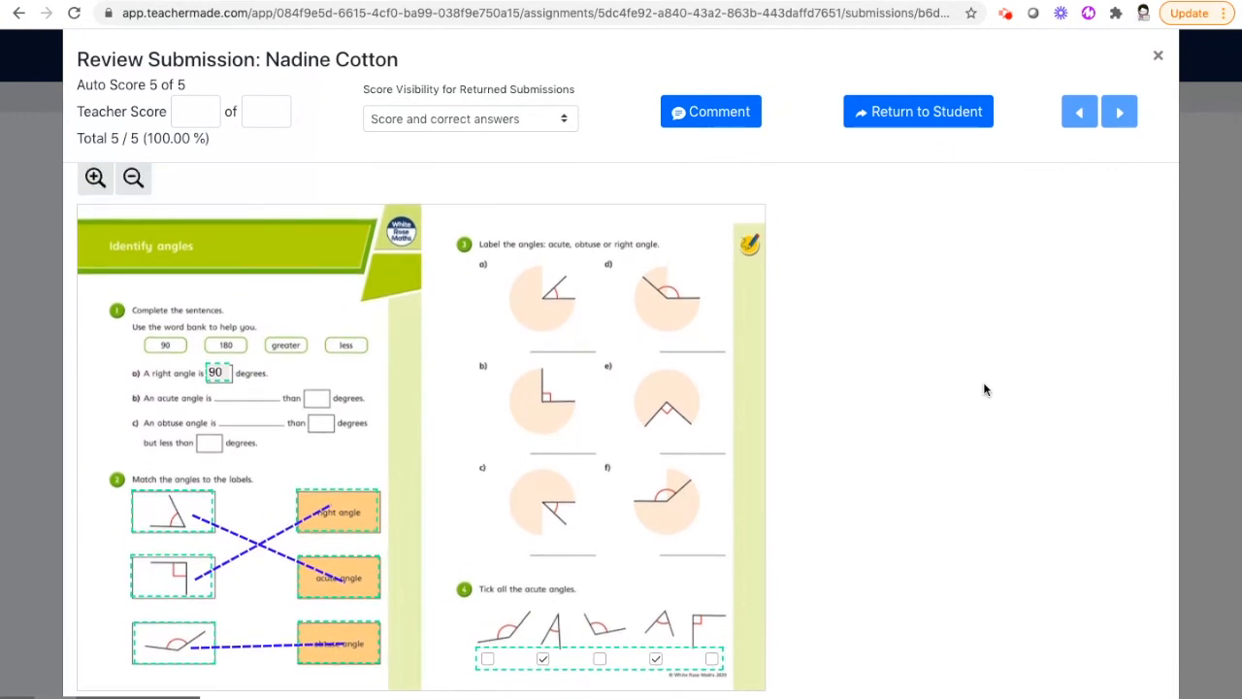
pyautogui.click(1160, 59)
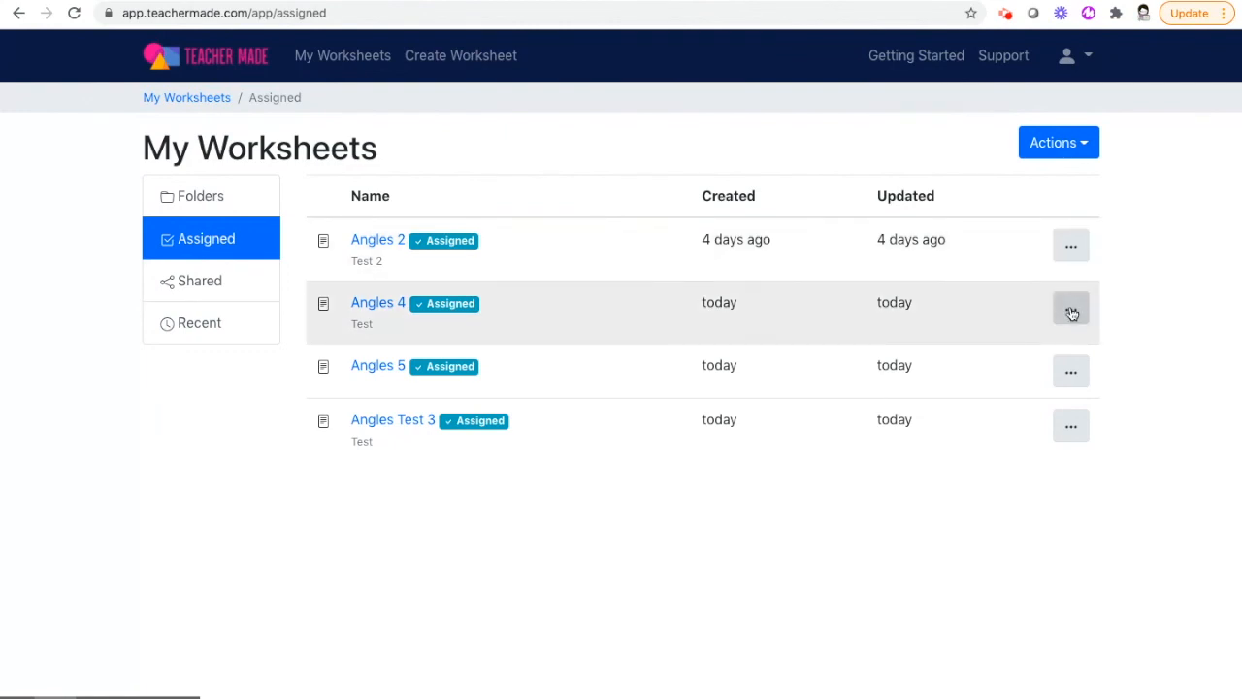
# - Enable sharing for the Angles 4 worksheet, select its colleague share link, and close the sharing dialog
pyautogui.click(1072, 310)
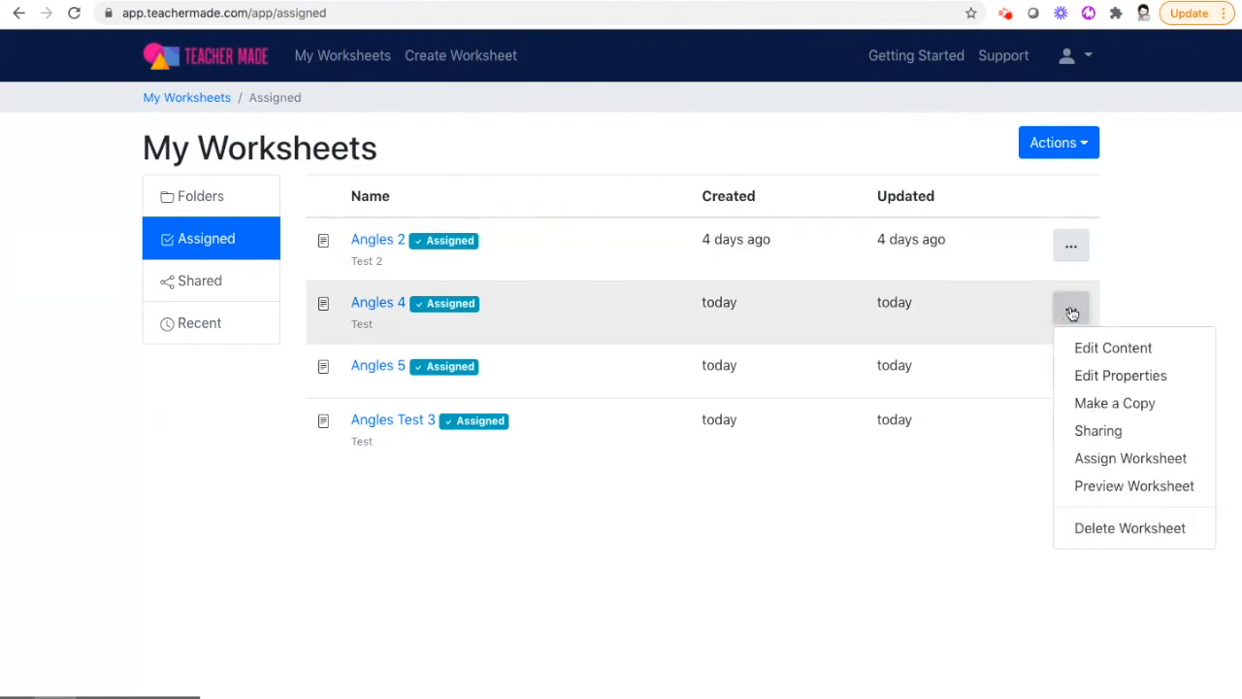
pyautogui.click(1098, 434)
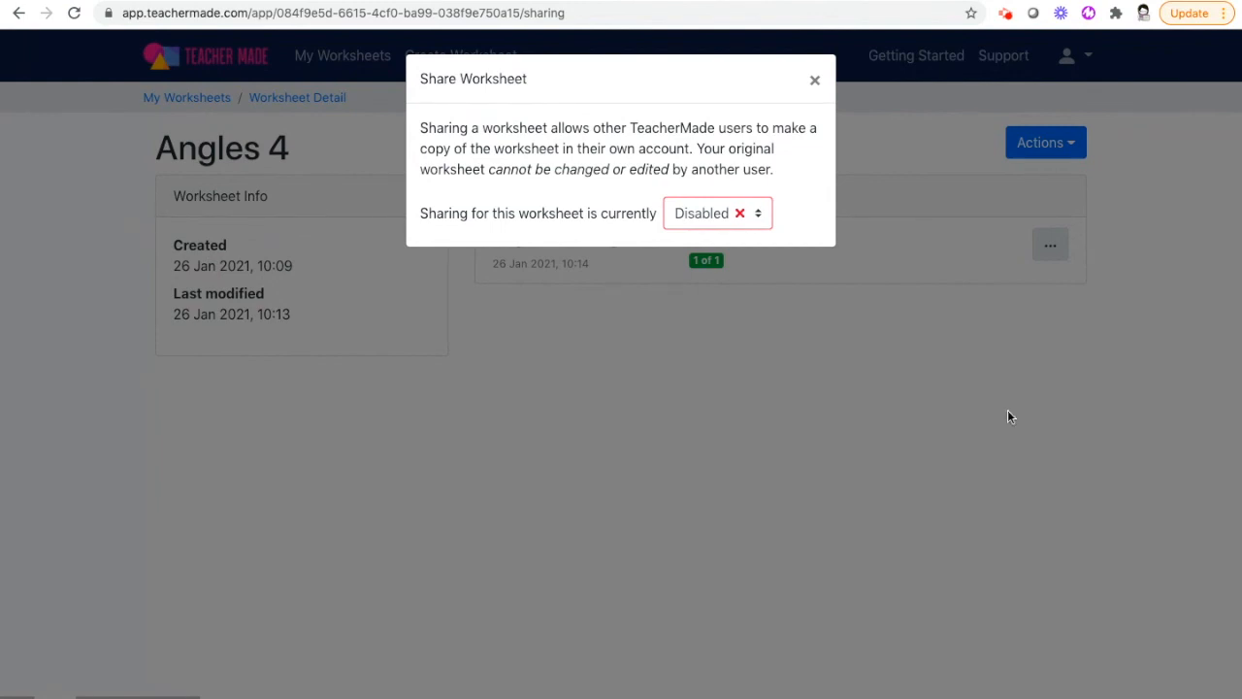
pyautogui.click(758, 217)
pyautogui.click(728, 233)
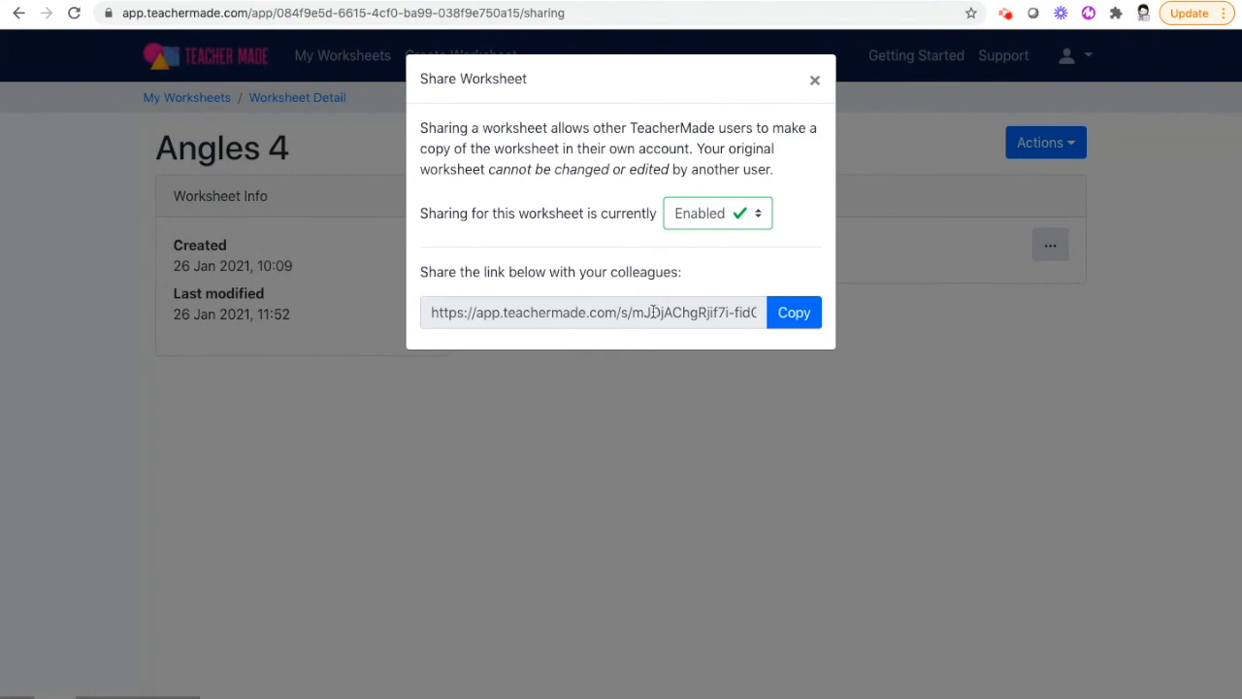
pyautogui.click(654, 311)
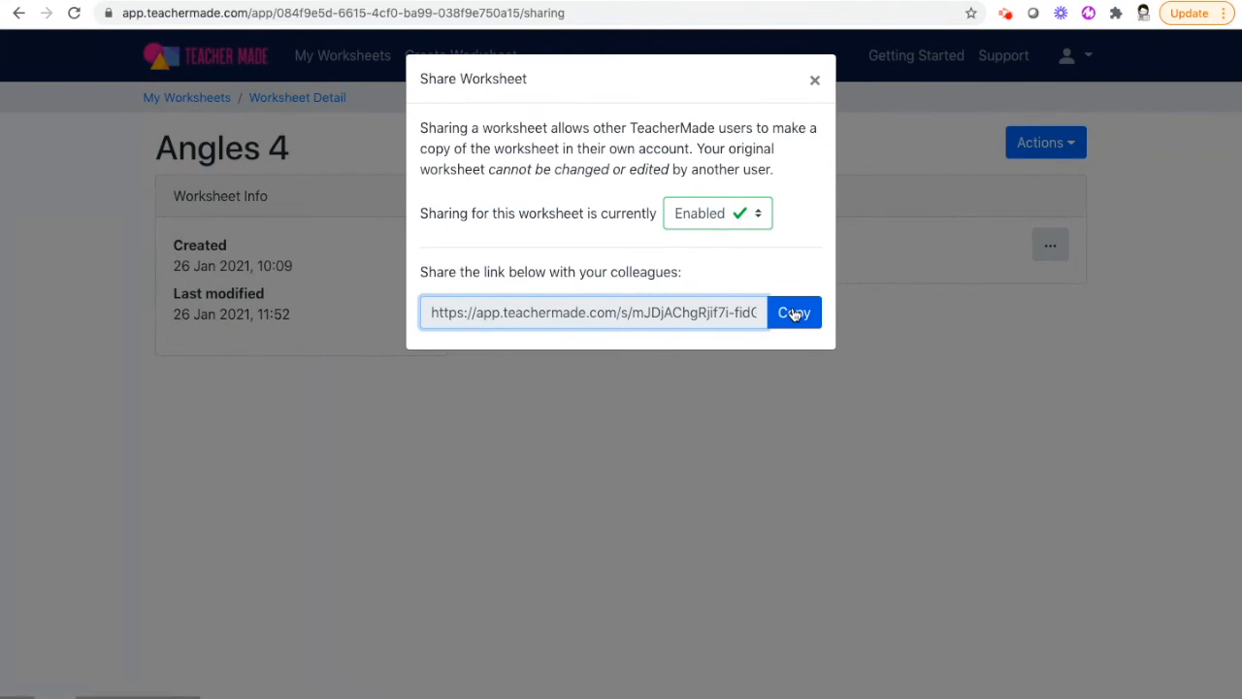
pyautogui.click(215, 511)
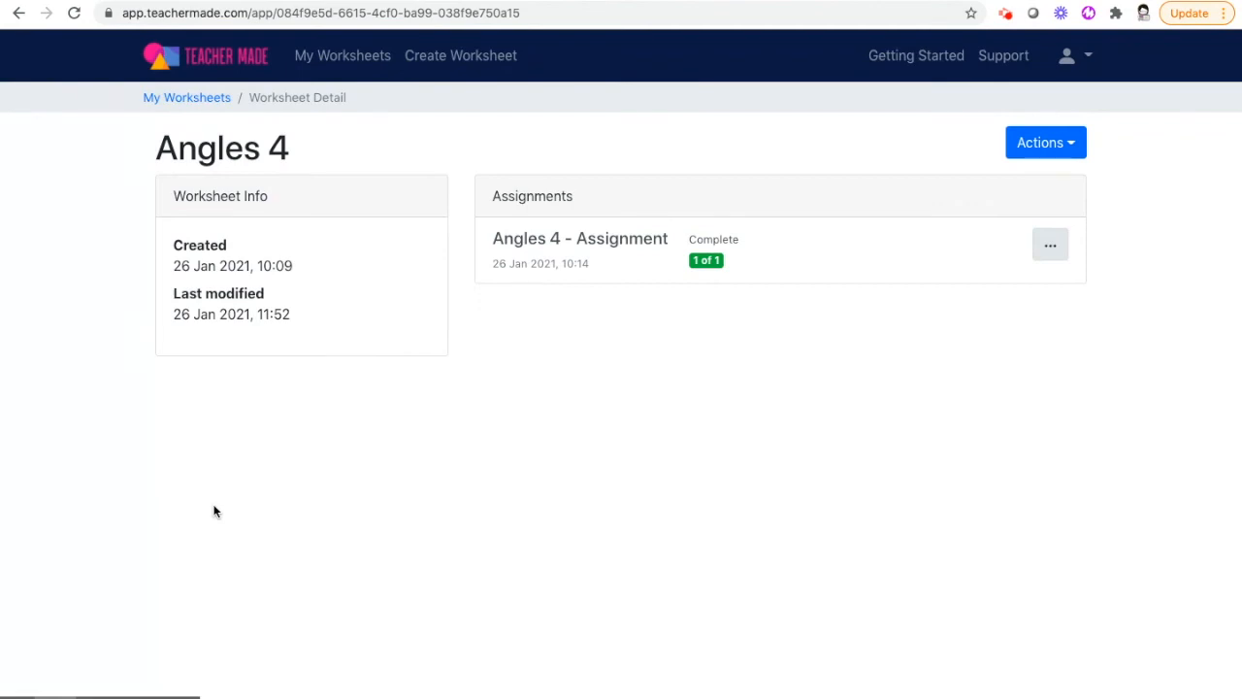